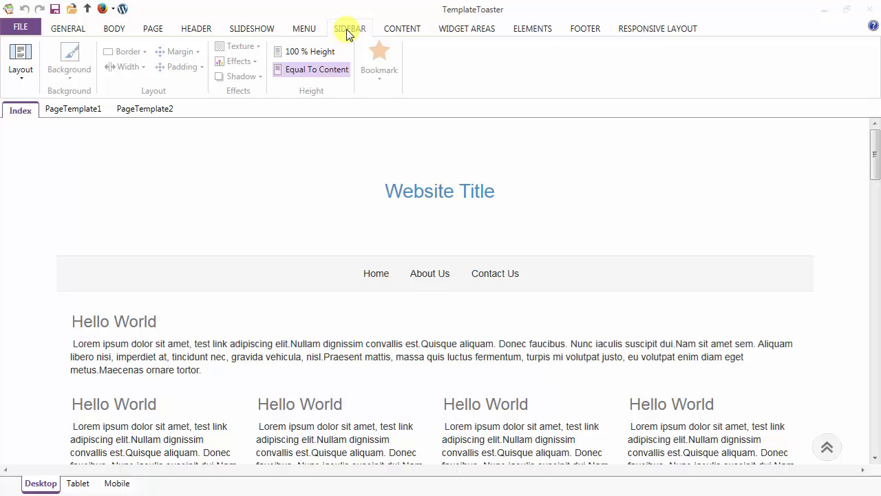
Switch the page layout to Left Right Sidebar.
left_click(20, 64)
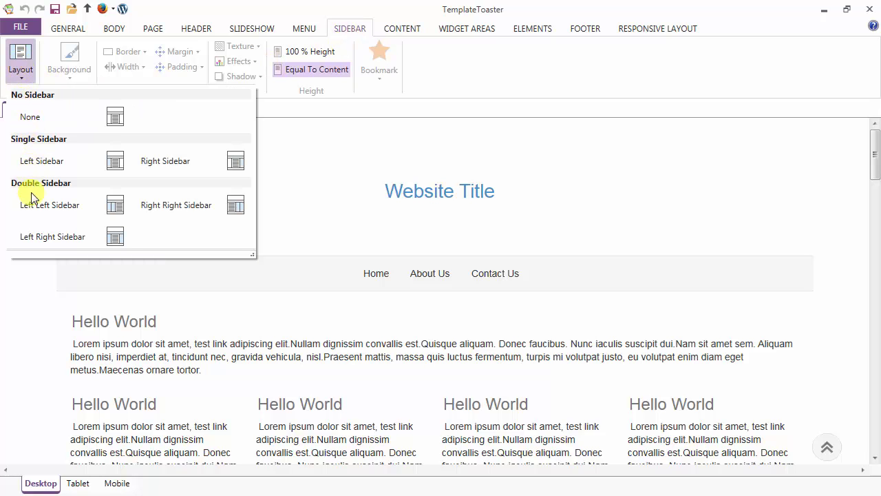
left_click(31, 236)
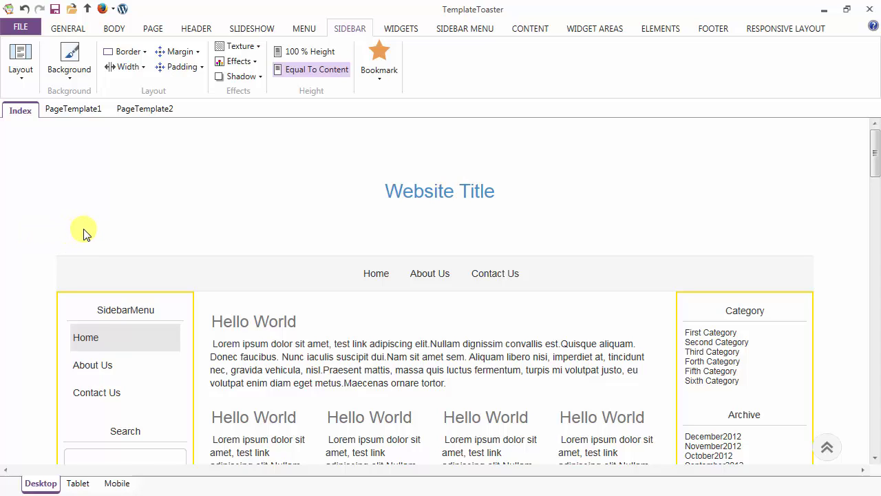
left_click(393, 32)
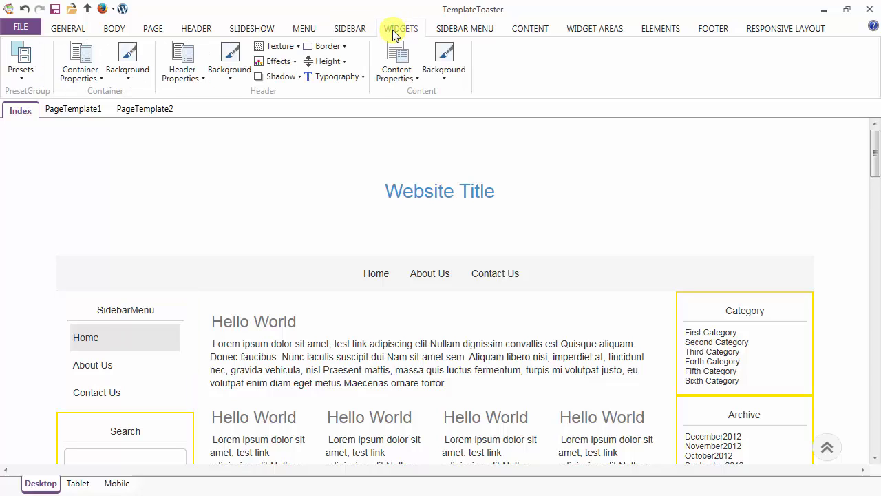
Apply the rounded widget preset with a filled blue header.
left_click(25, 63)
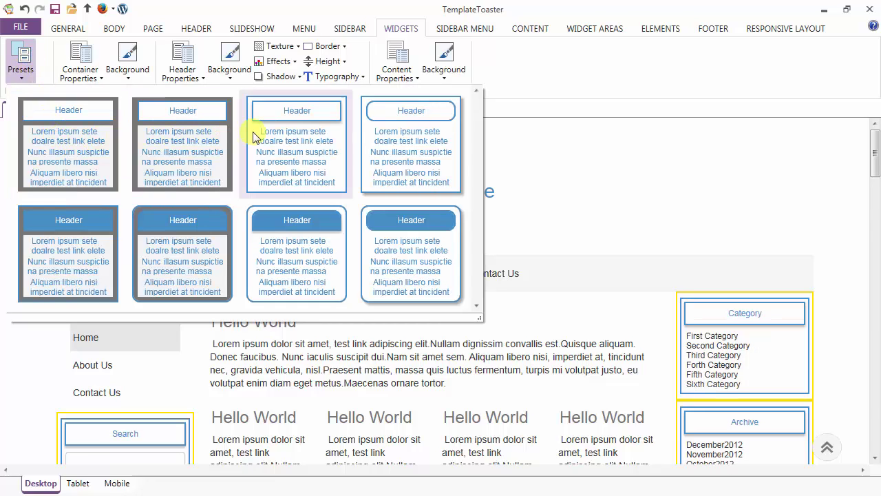
left_click(287, 230)
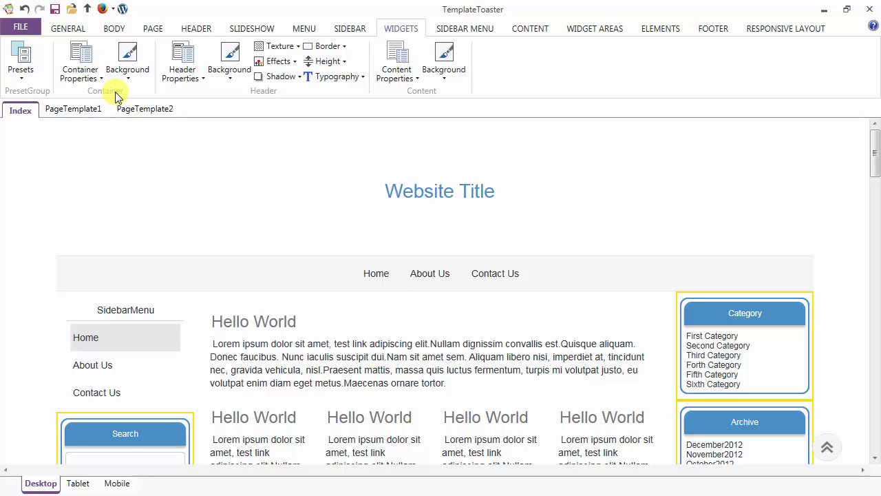
left_click_drag(876, 162, 876, 183)
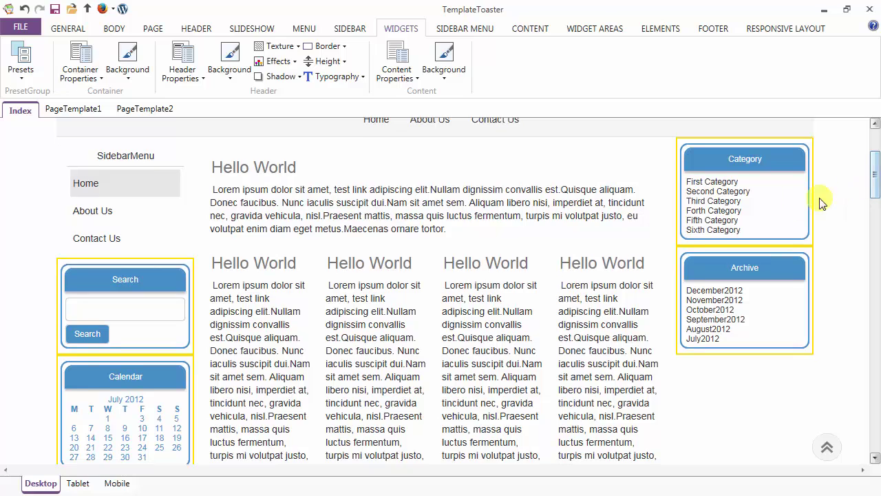
Set all widget container margins to 5 and padding to 2 on every side.
left_click(81, 65)
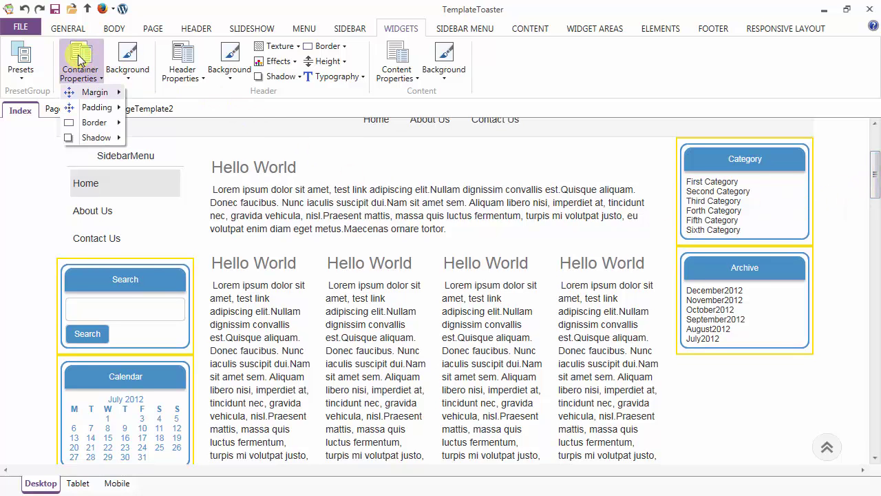
mouse_move(88, 97)
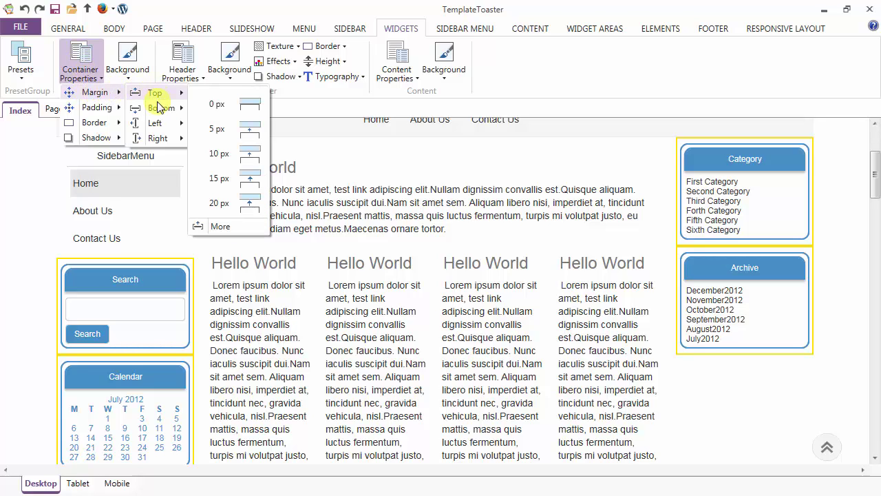
mouse_move(158, 112)
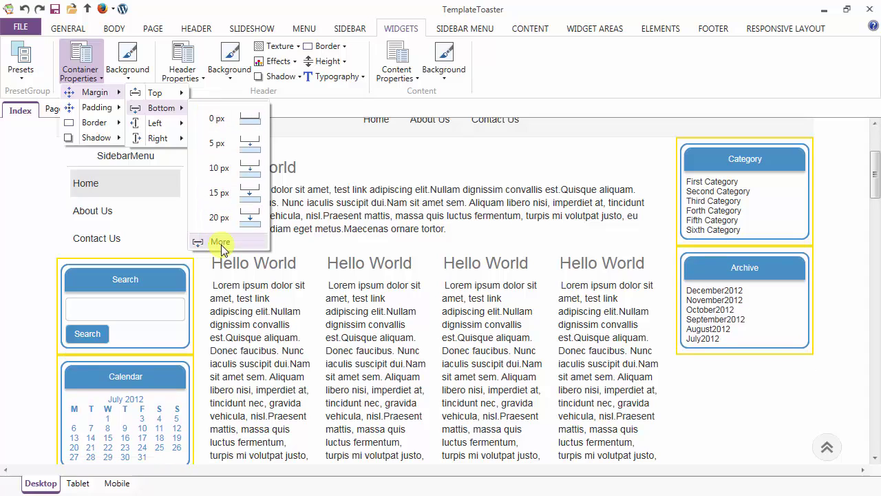
left_click(220, 244)
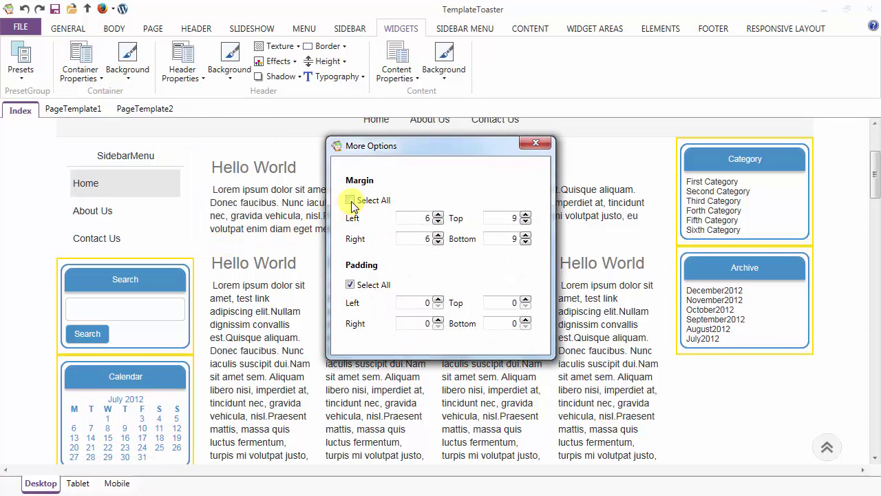
left_click(351, 201)
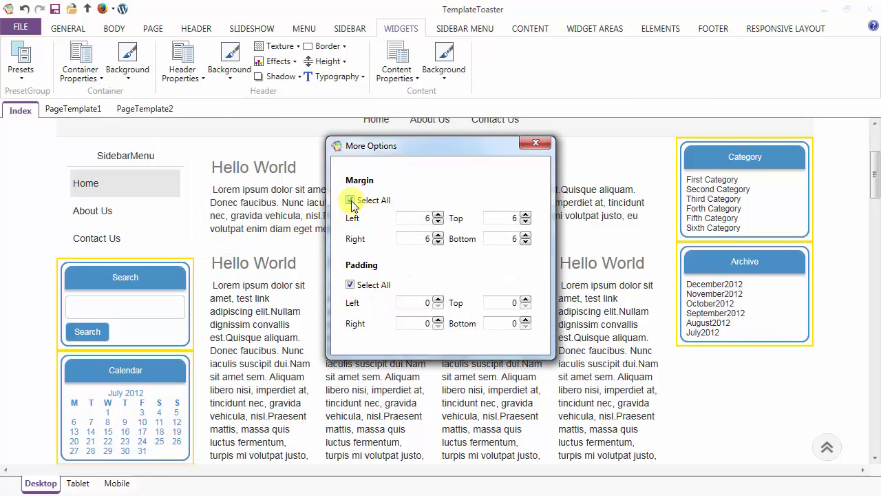
left_click(438, 221)
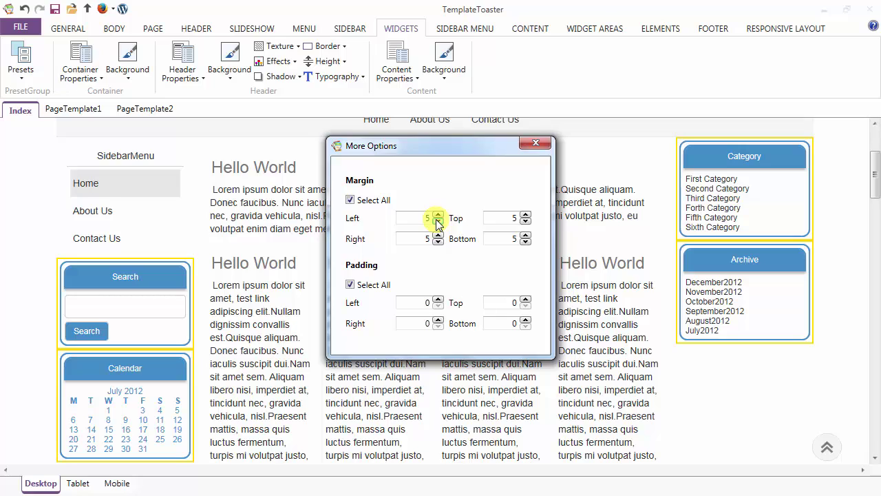
left_click(438, 298)
left_click(438, 298)
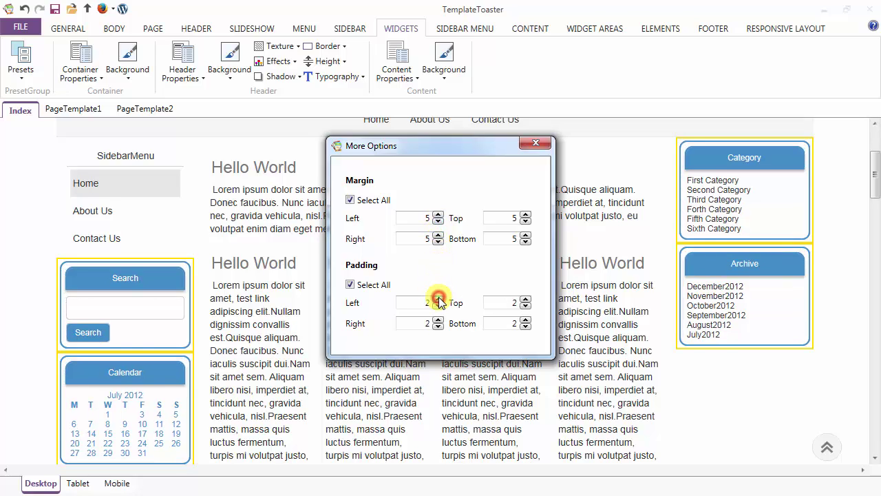
left_click(527, 145)
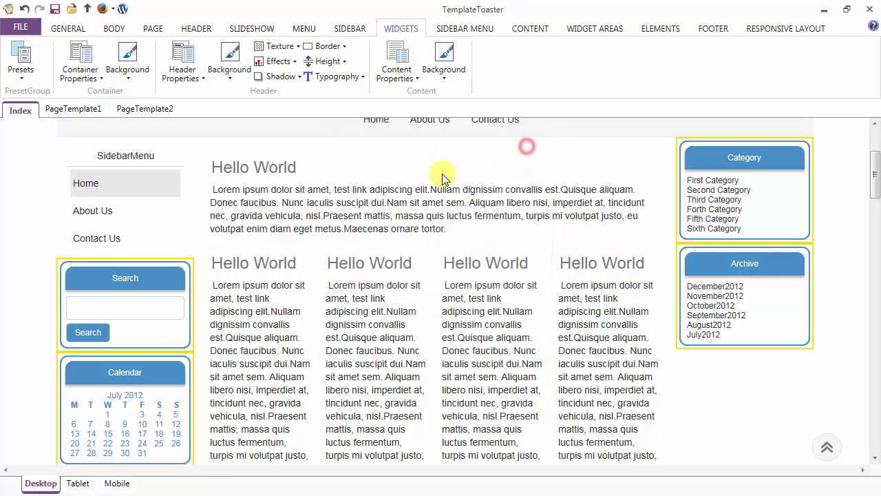
left_click(81, 72)
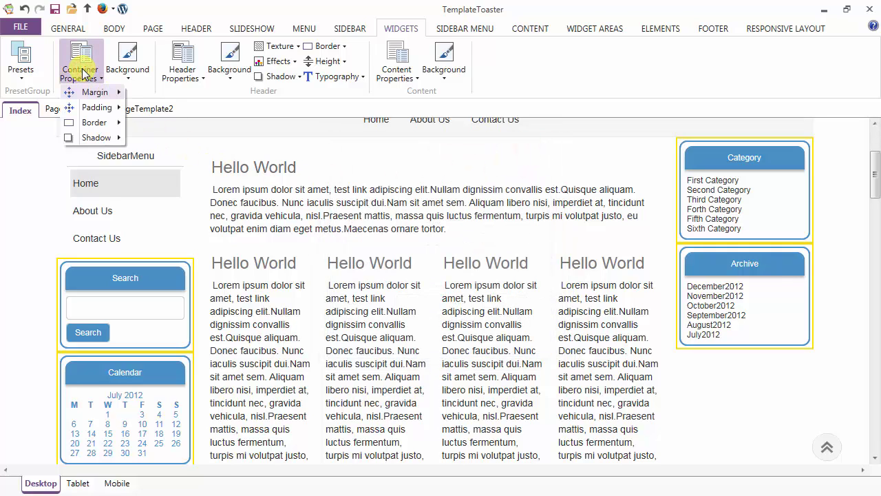
Change the widget container border colour to a dark grey theme colour.
mouse_move(88, 129)
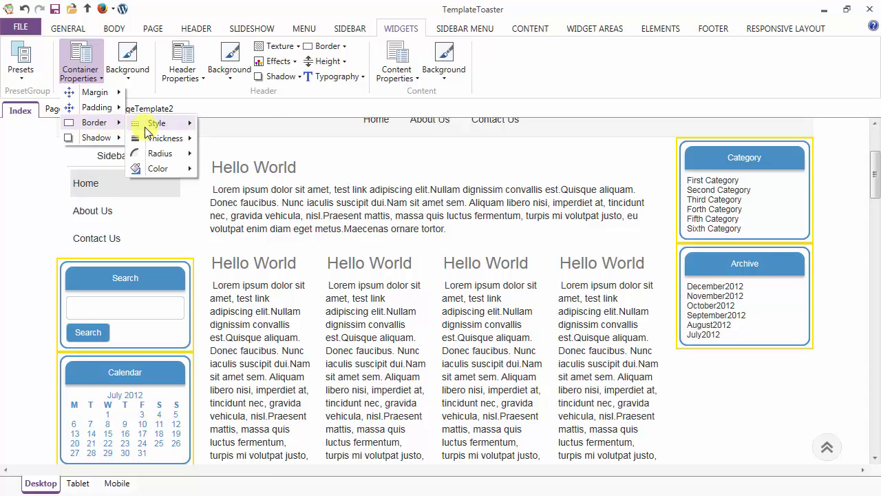
mouse_move(161, 127)
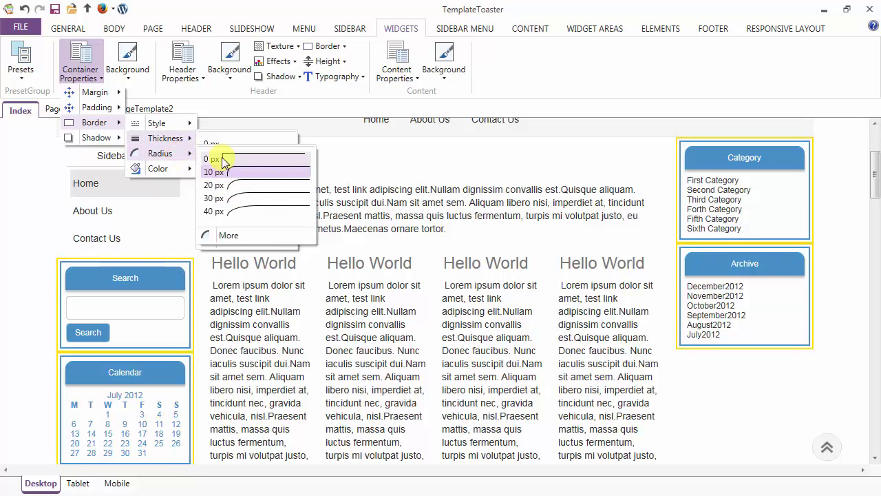
mouse_move(177, 175)
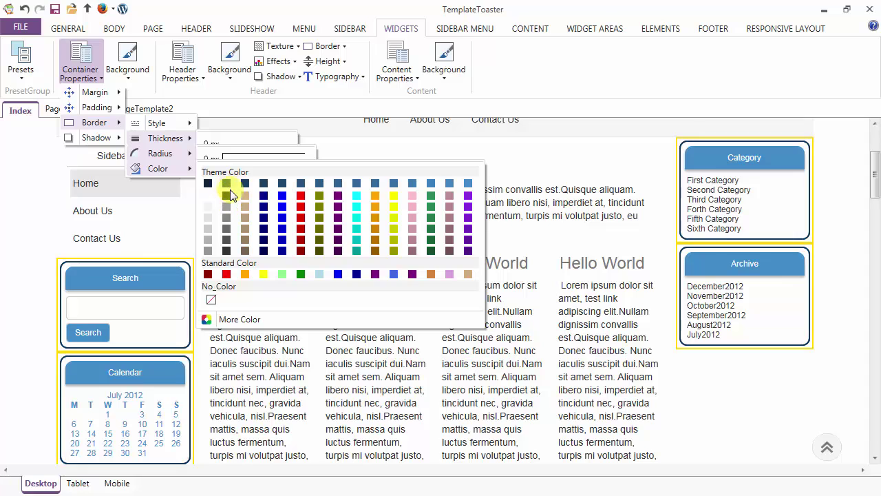
left_click(230, 228)
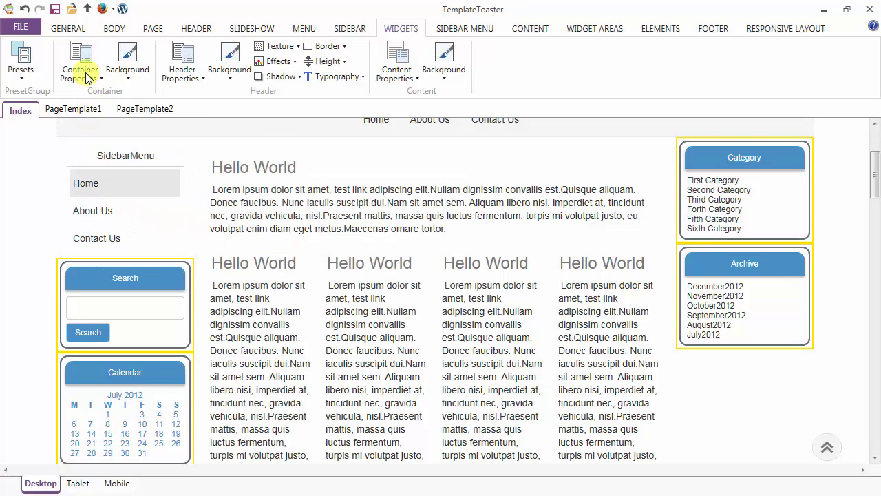
Try grey, gradient and image backgrounds, then give widget containers a light plain colour.
left_click(128, 60)
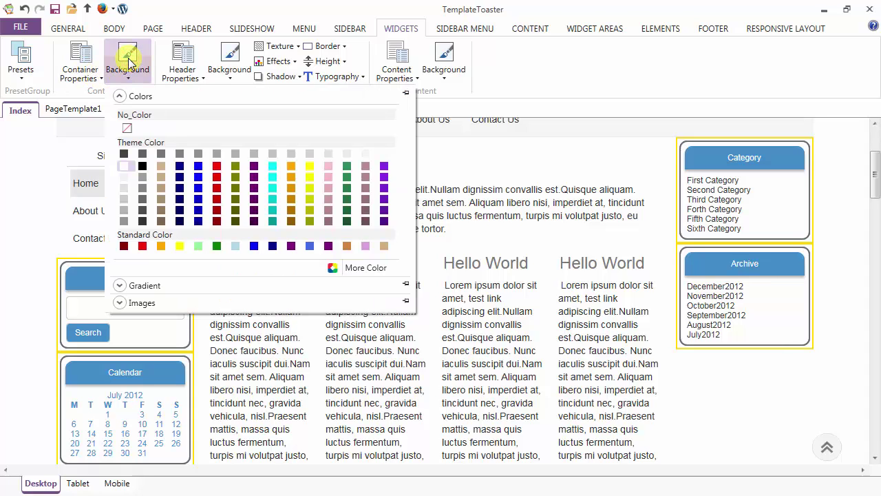
left_click(143, 219)
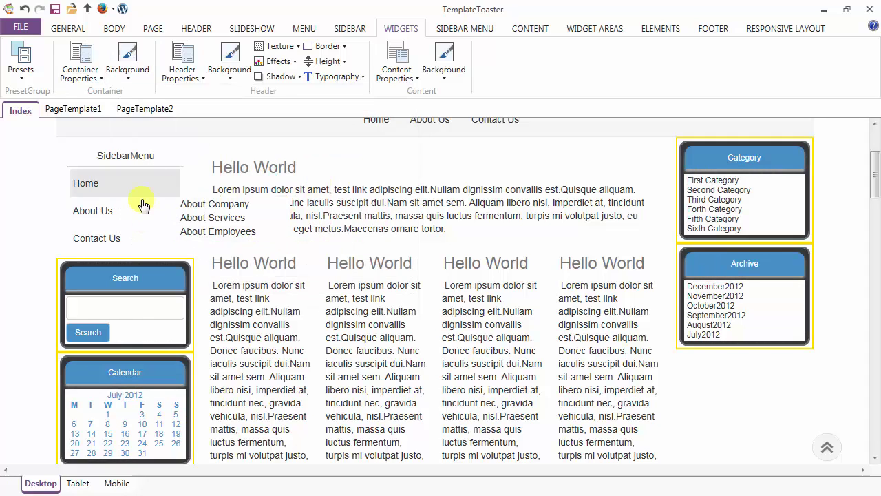
left_click(126, 60)
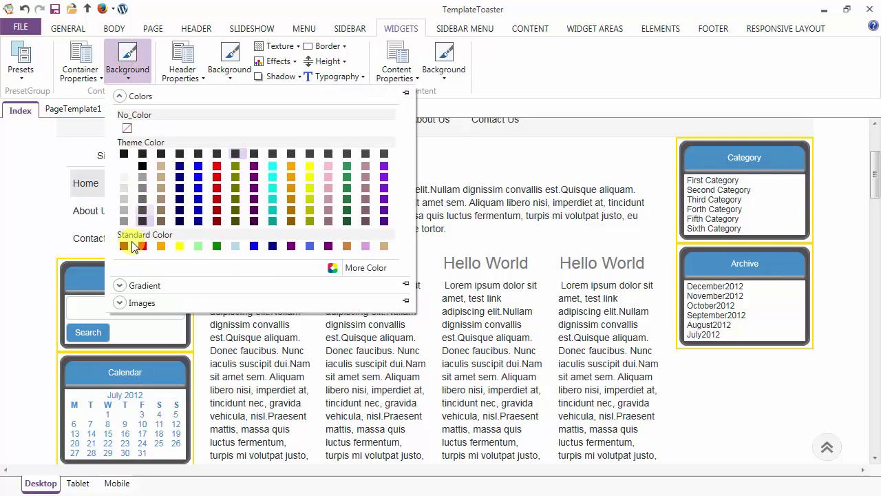
left_click(127, 285)
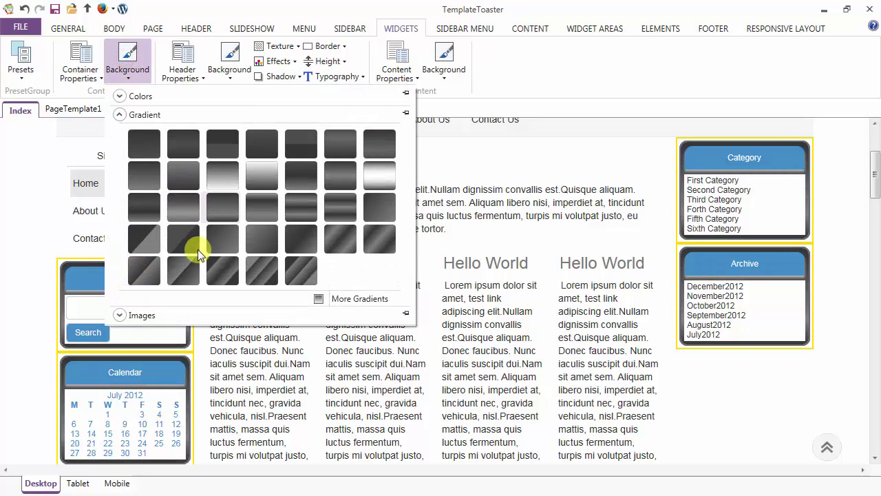
left_click(141, 314)
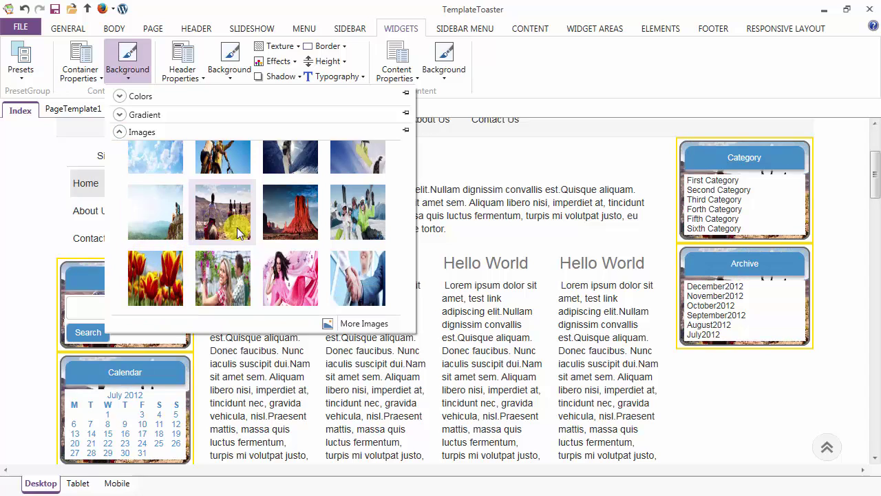
left_click(120, 96)
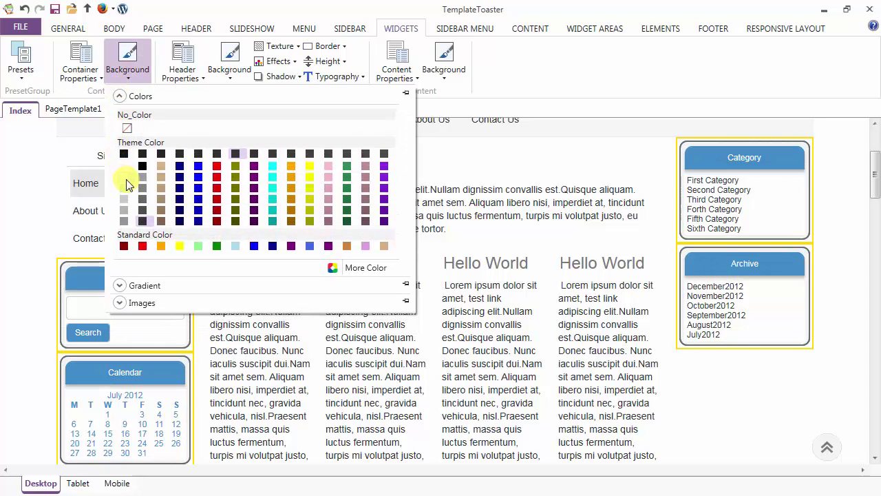
left_click(126, 180)
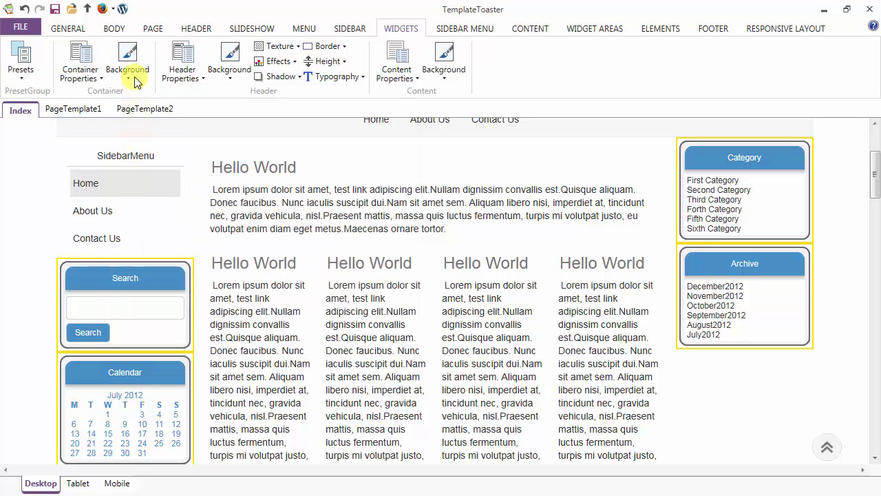
Toggle Show Header off and back on for the sidebar widget title bars.
left_click(177, 63)
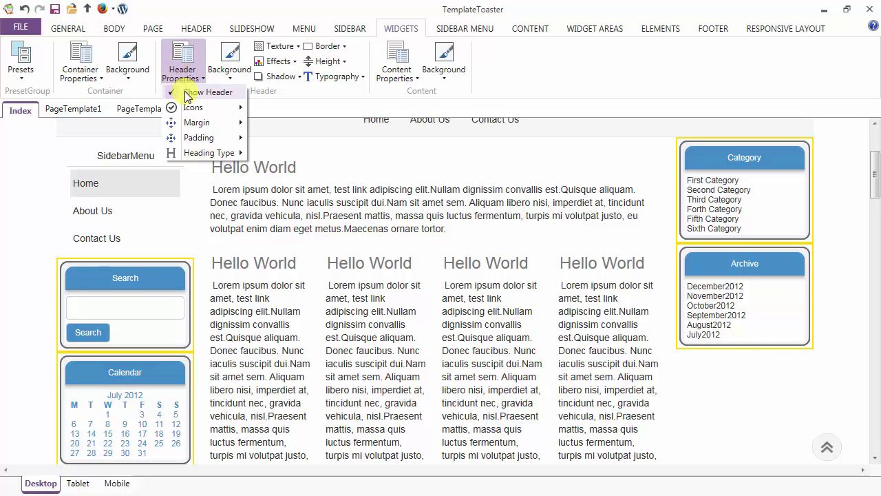
left_click(186, 93)
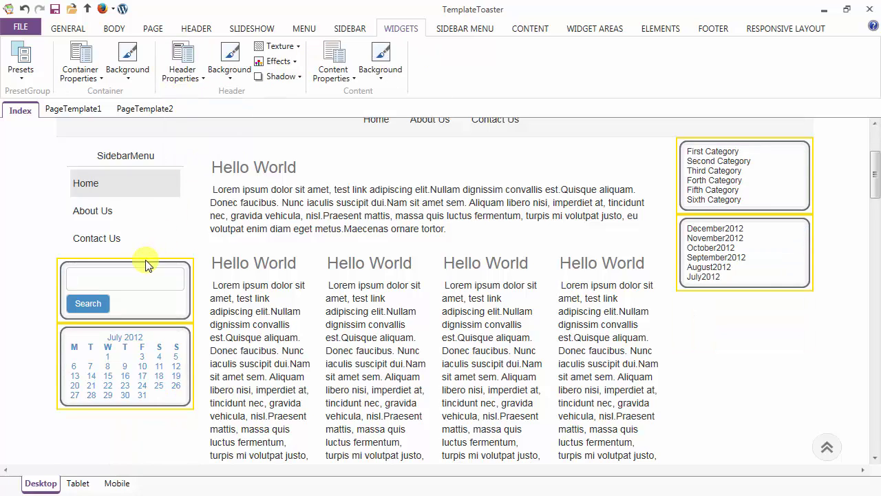
left_click(181, 75)
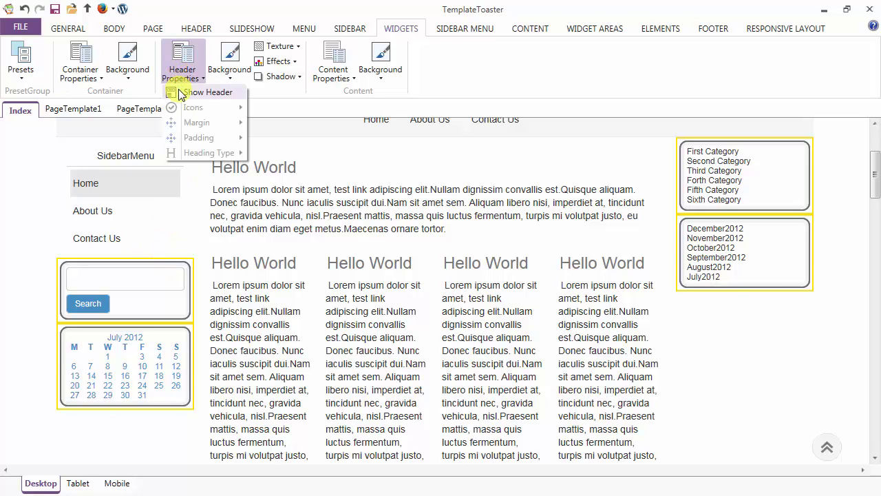
left_click(175, 90)
Choose the bag icon for the widget title bars after trying other icons.
left_click(183, 83)
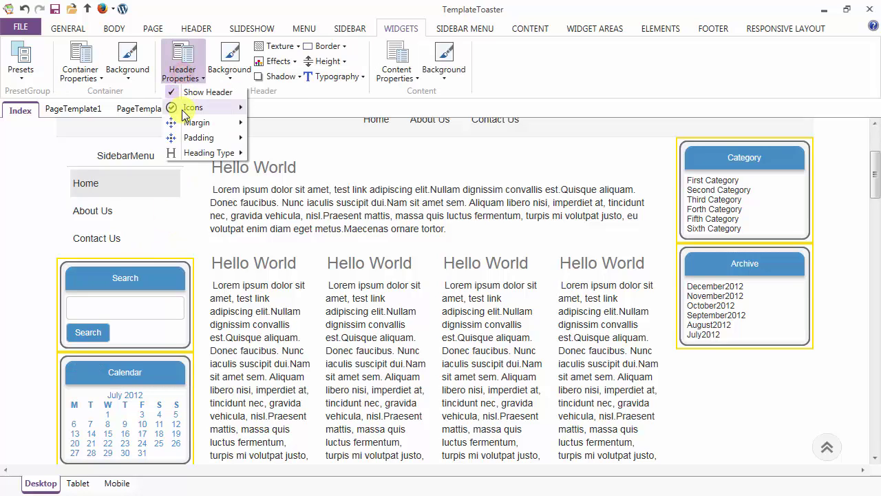
mouse_move(198, 111)
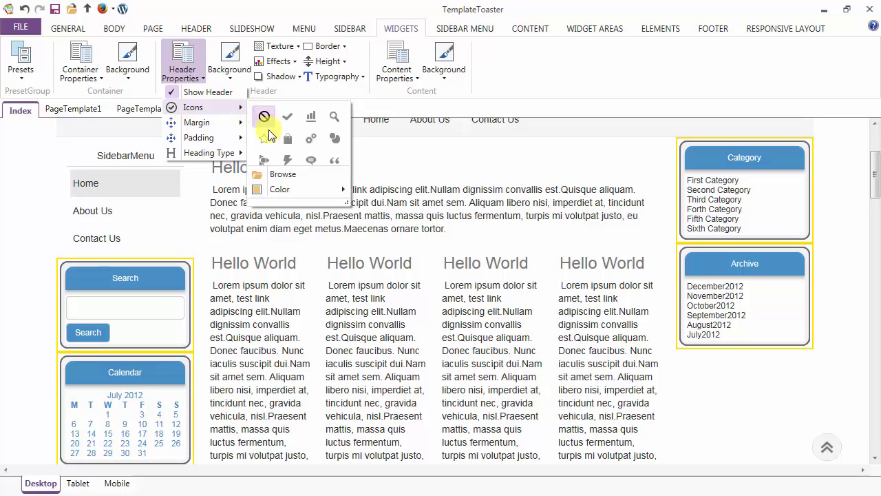
left_click(313, 151)
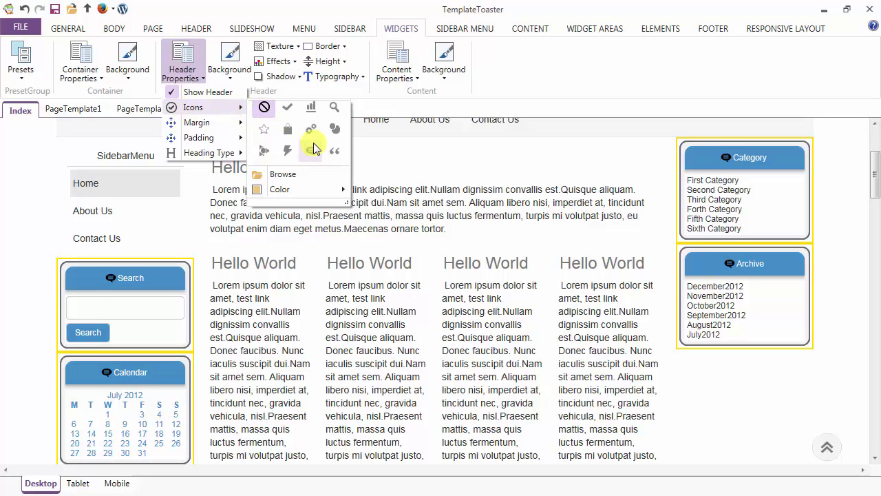
left_click(289, 131)
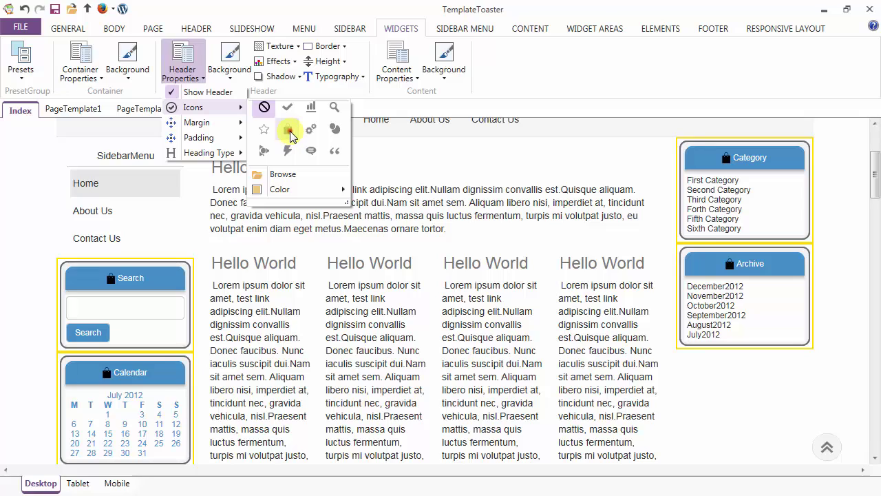
left_click(291, 135)
left_click(183, 74)
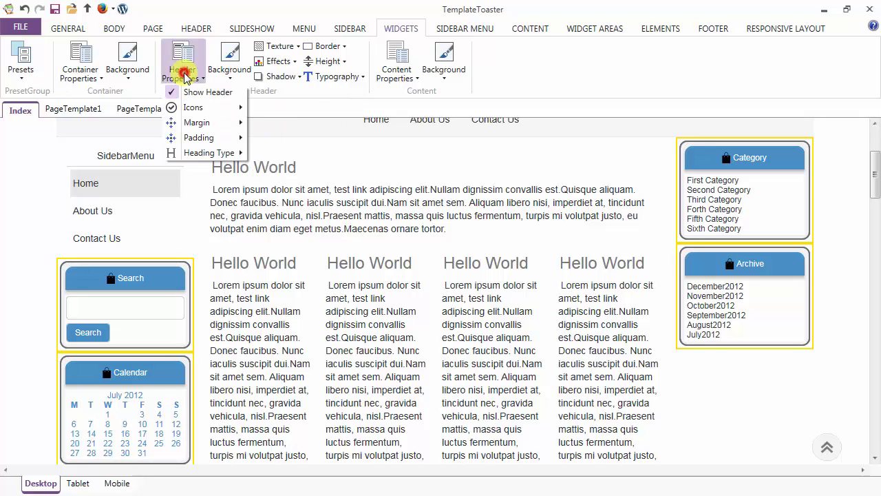
mouse_move(193, 109)
left_click(270, 112)
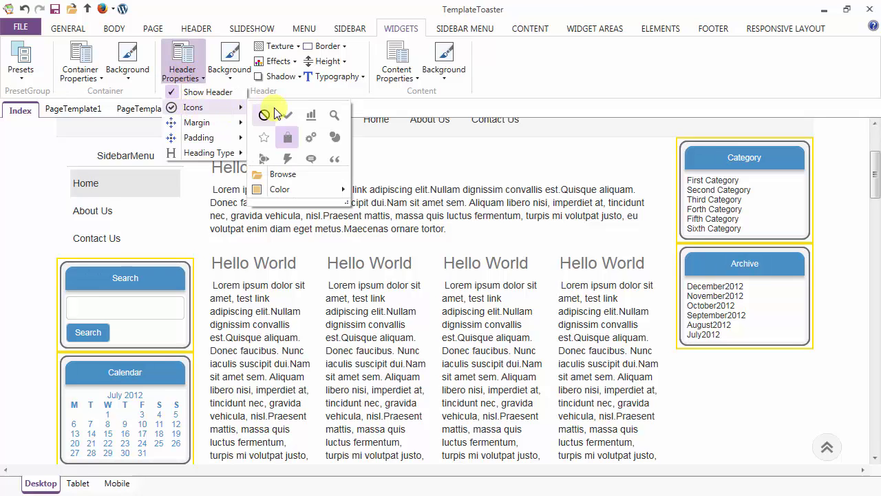
scroll(282, 145, "down", 1)
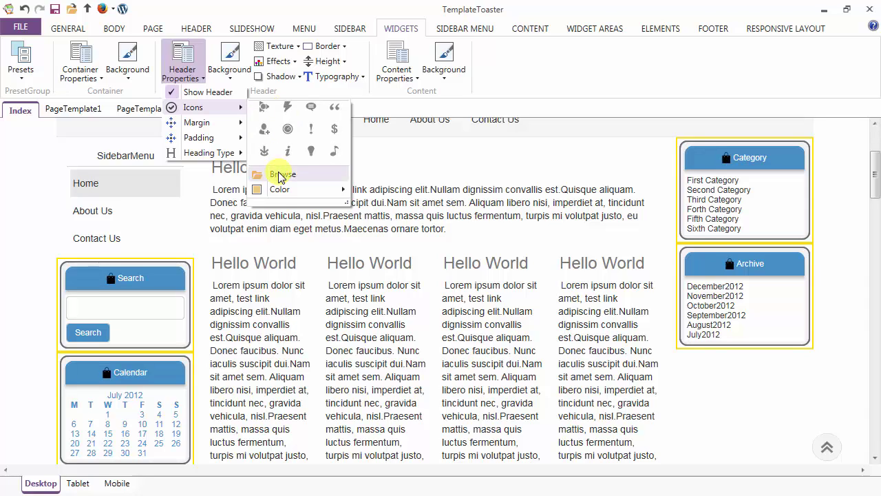
mouse_move(279, 196)
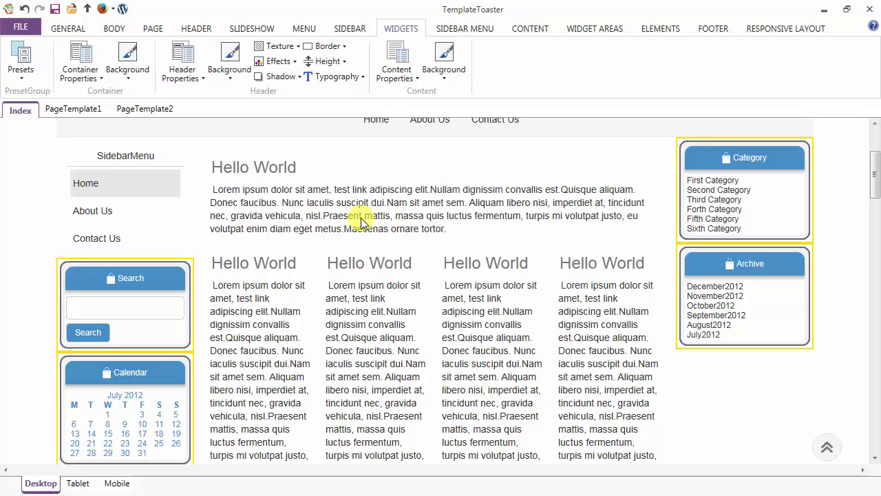
Set the title bar icon colour to white.
left_click(176, 69)
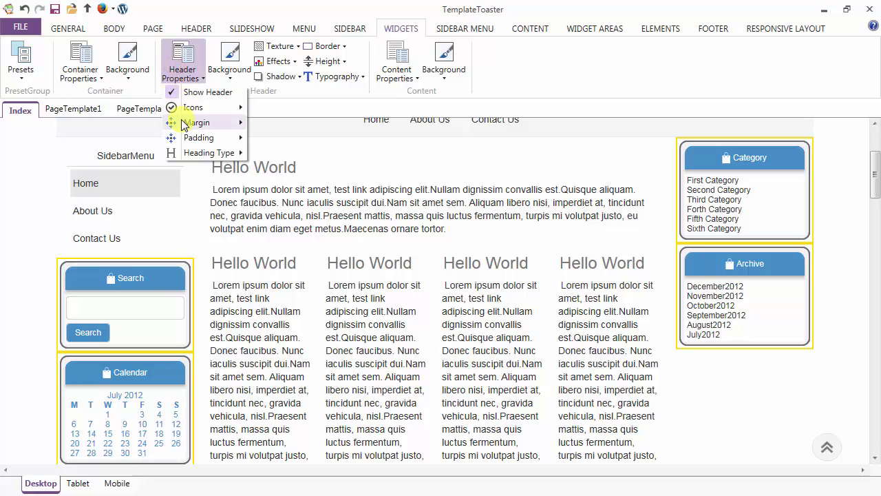
mouse_move(185, 124)
mouse_move(277, 124)
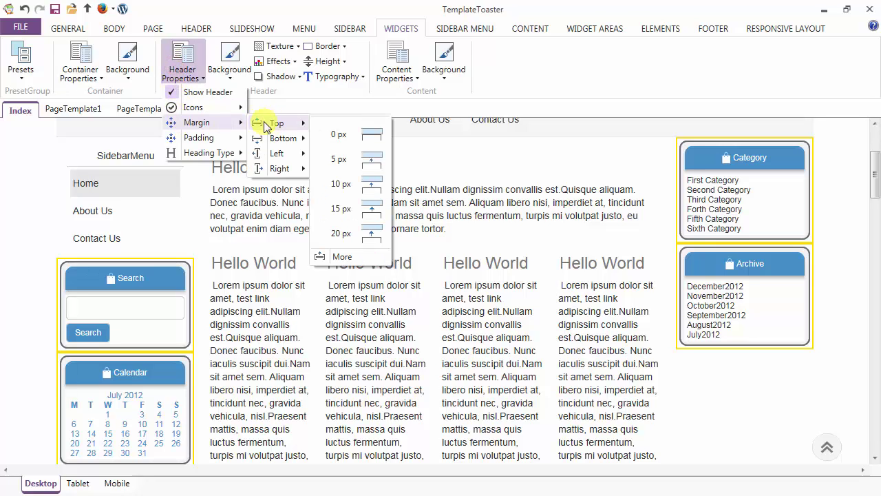
mouse_move(199, 138)
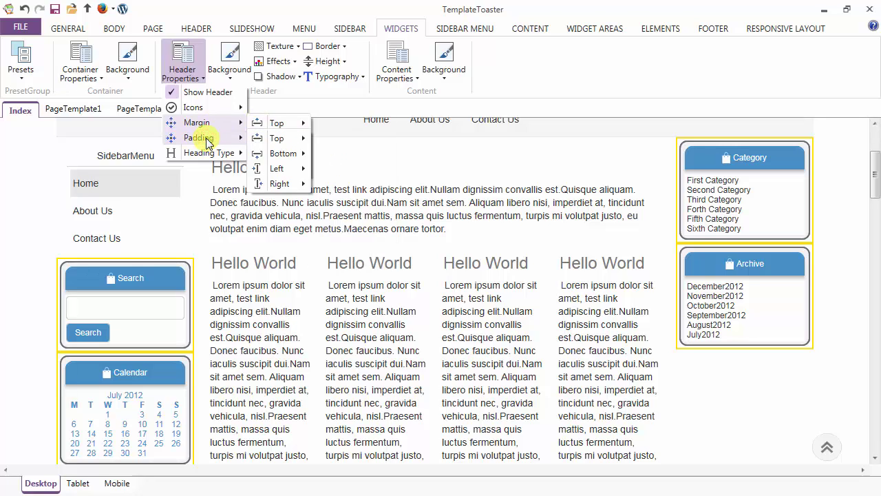
mouse_move(222, 154)
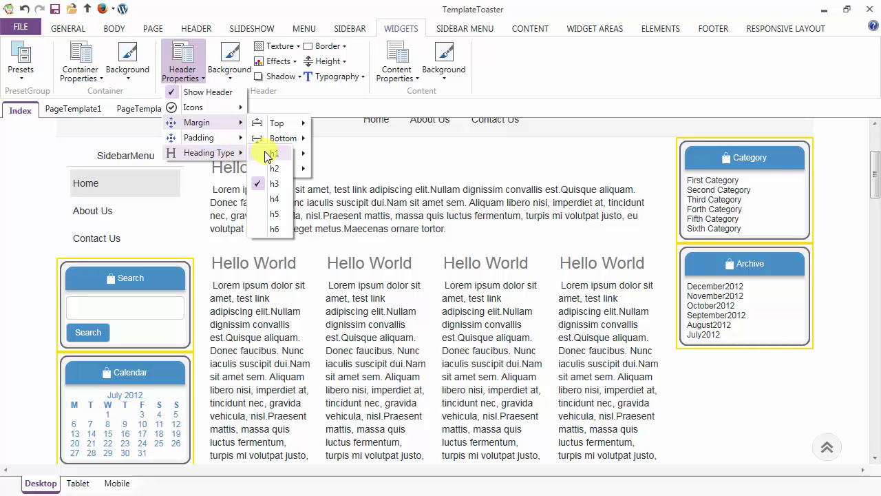
left_click(182, 61)
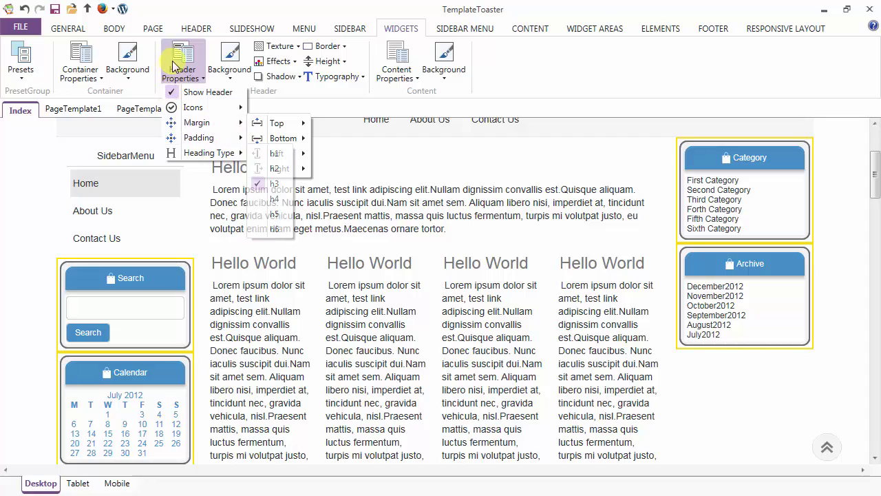
Apply the second texture swatch to the widget title bars.
left_click(229, 61)
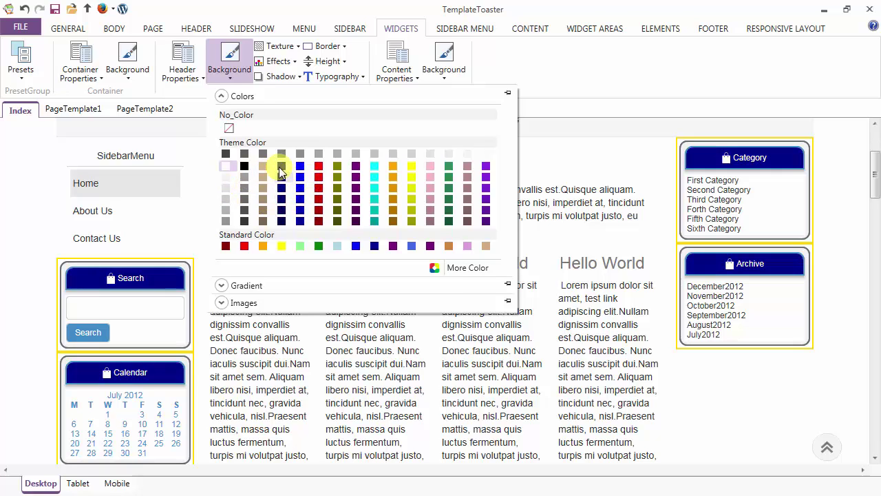
left_click(229, 65)
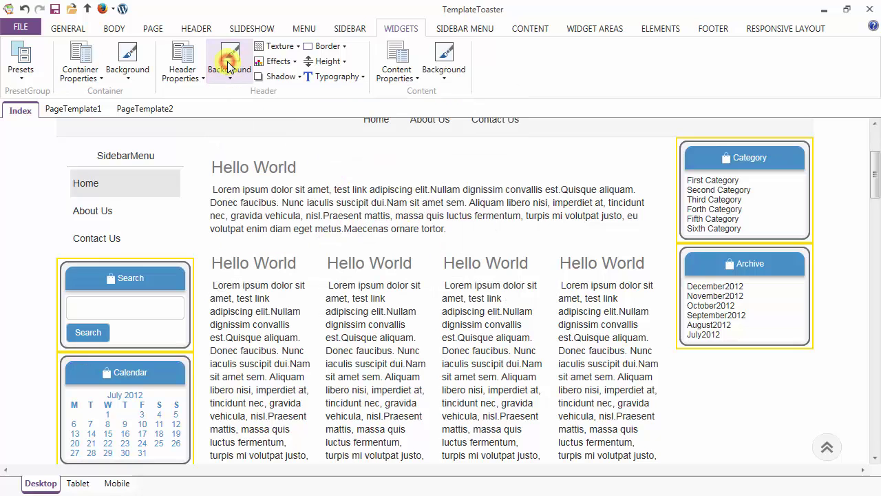
left_click(280, 47)
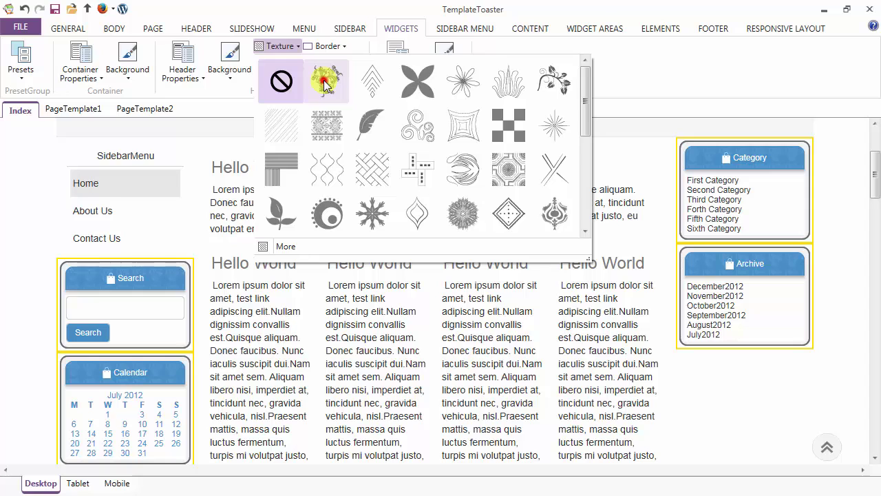
left_click(325, 82)
Give the title bars the fourth Shadow preset, leaving Effects unchanged.
left_click(280, 62)
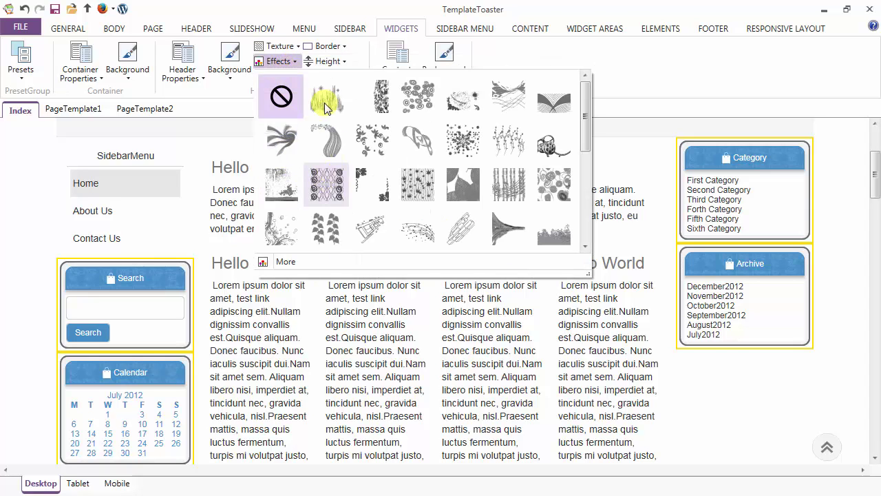
scroll(287, 259, "down", 1)
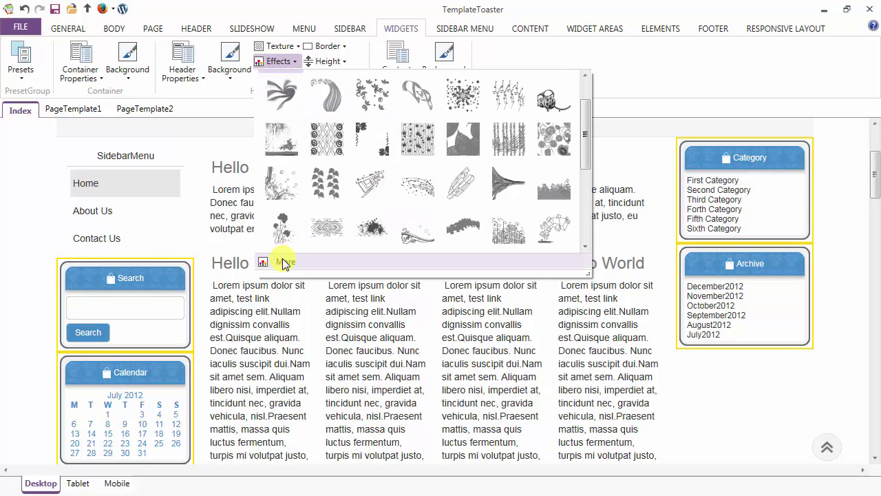
scroll(268, 110, "up", 2)
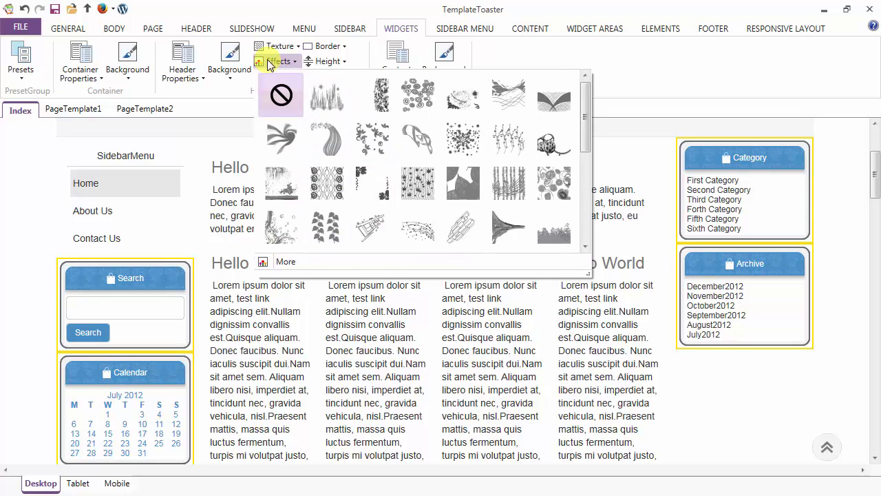
left_click(267, 61)
left_click(268, 76)
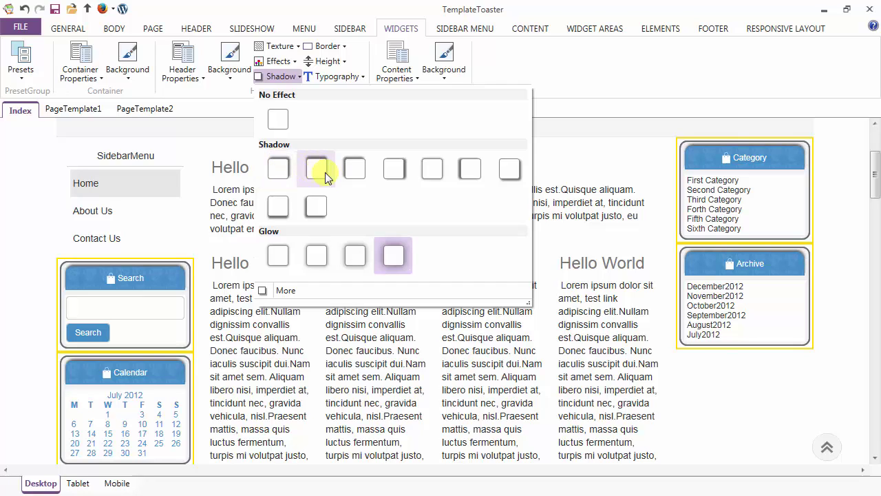
left_click(395, 170)
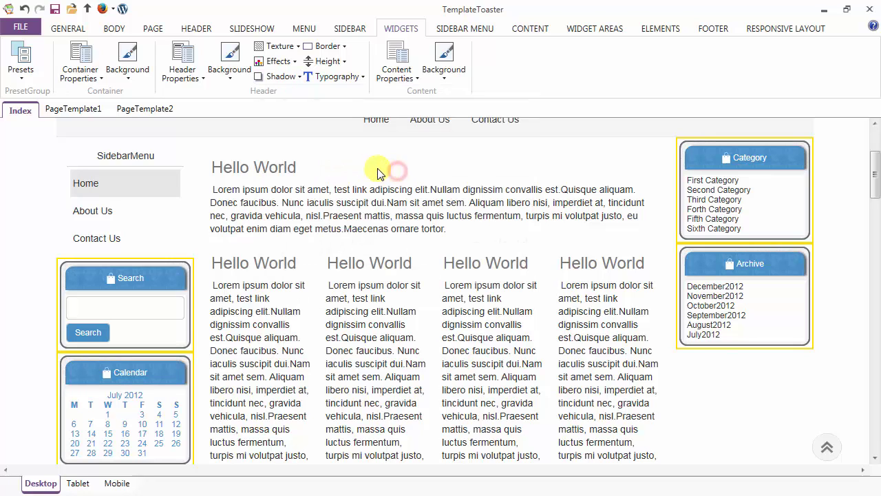
Review the title bar border colour options without changing them.
left_click(331, 46)
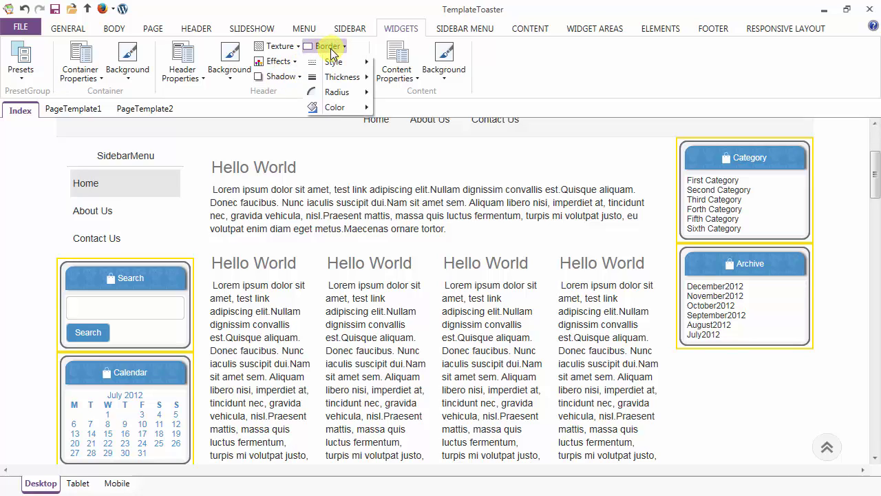
mouse_move(336, 81)
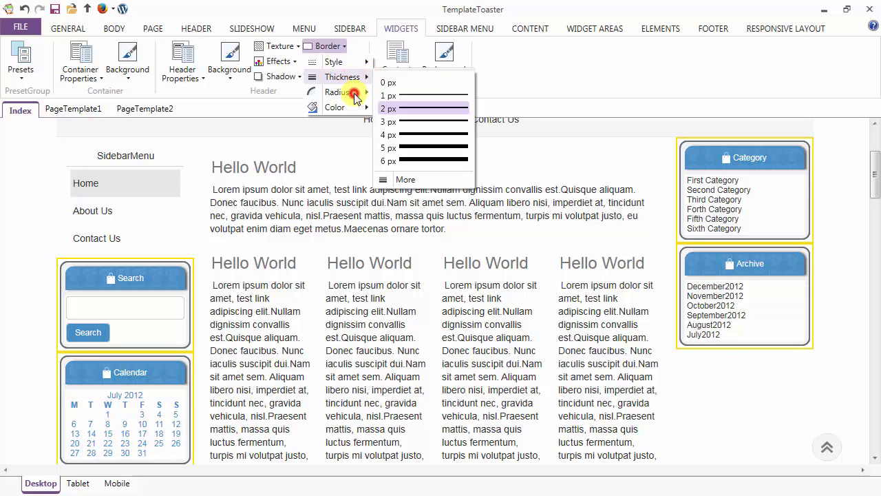
mouse_move(356, 94)
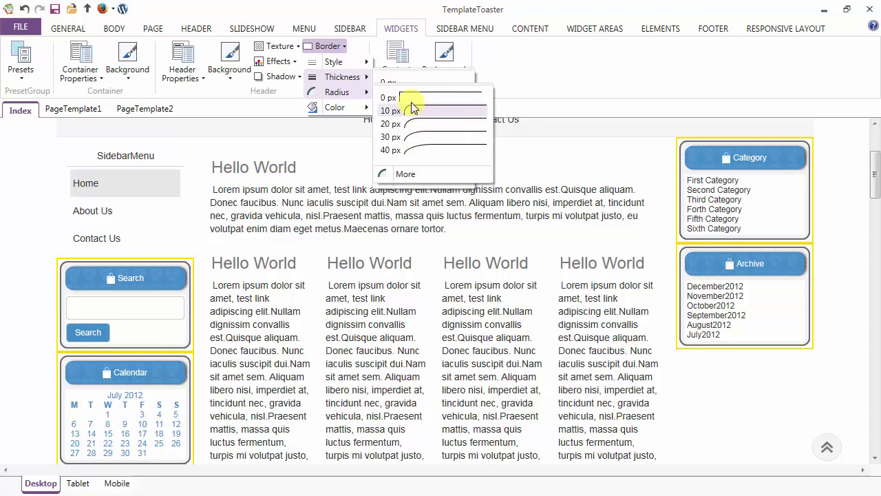
left_click(358, 108)
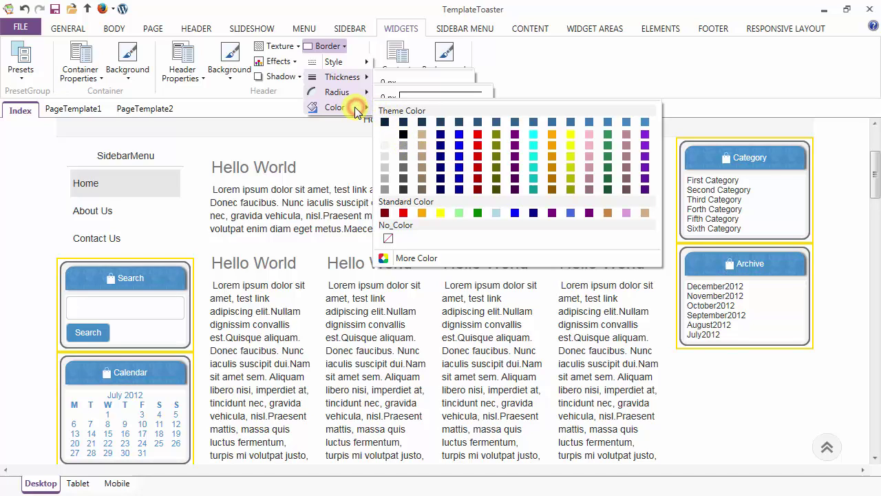
left_click(334, 48)
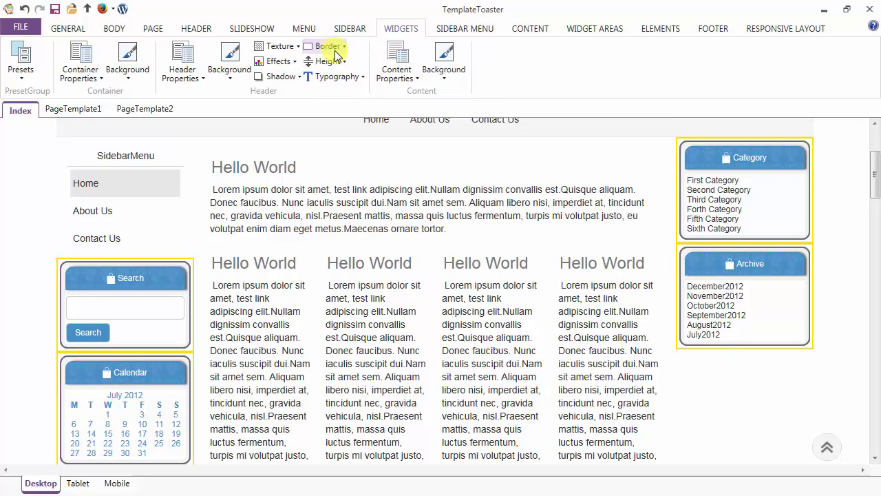
Set the widget header height to 45 px.
left_click(333, 61)
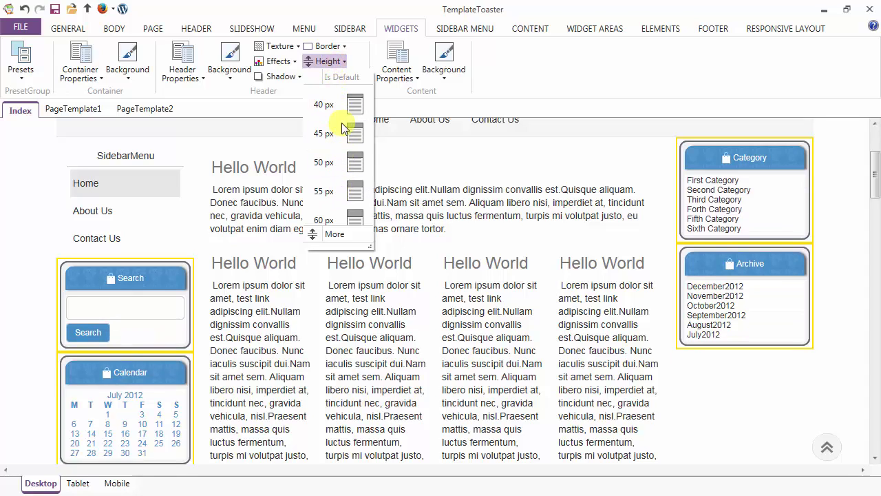
left_click(334, 61)
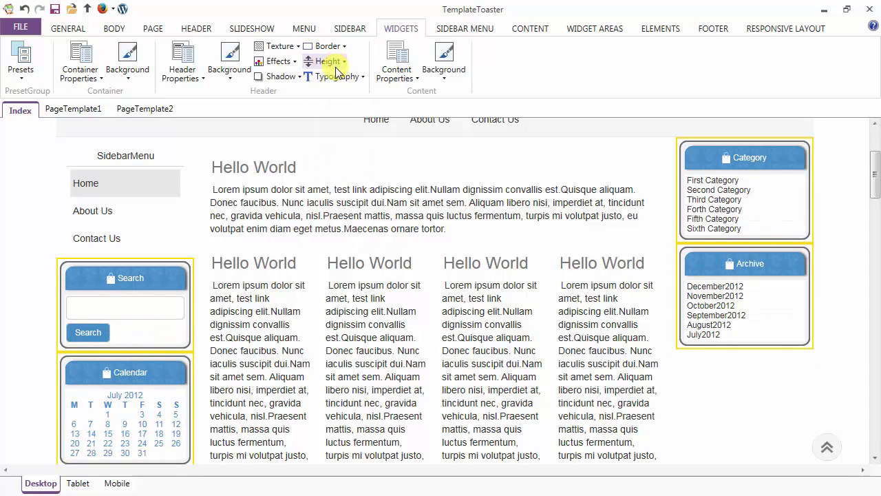
left_click(337, 77)
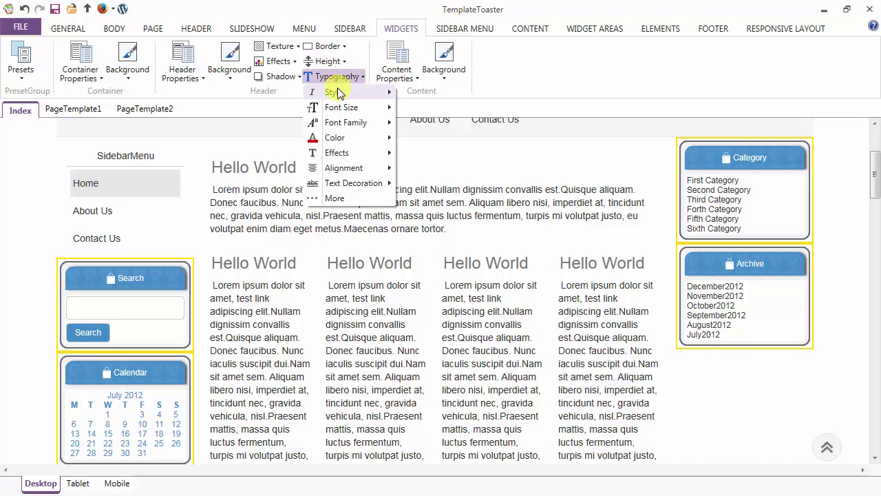
Set the widget header title font size to 14.
mouse_move(339, 96)
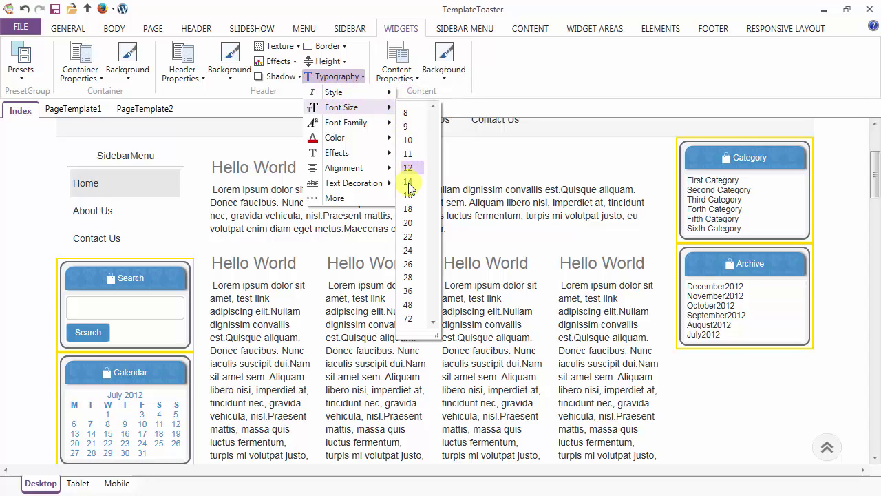
left_click(410, 184)
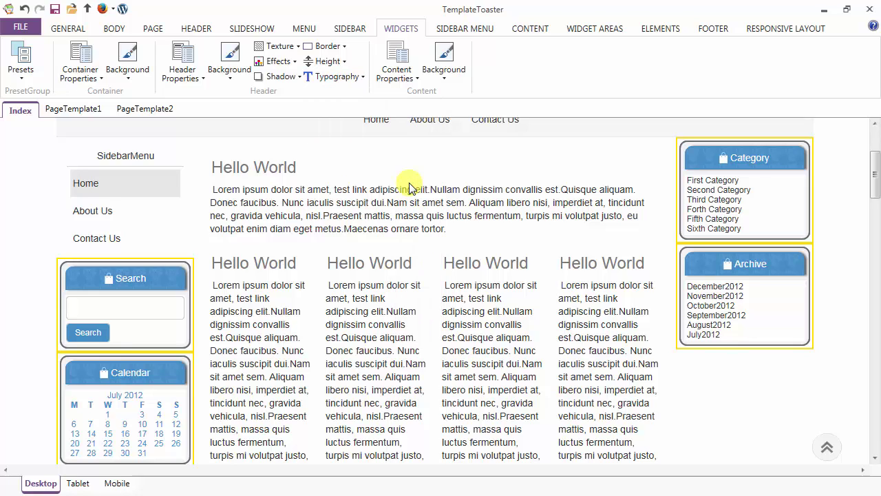
left_click(330, 79)
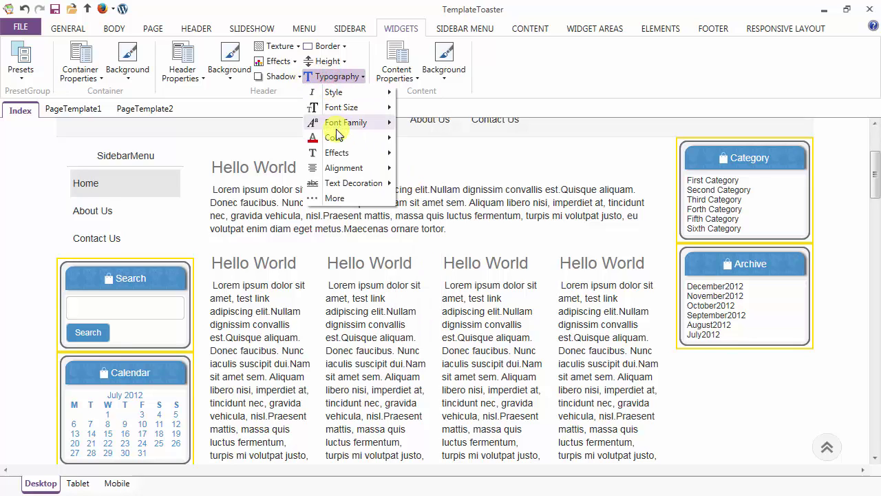
Browse the remaining typography options and full settings, closing without changes.
mouse_move(338, 130)
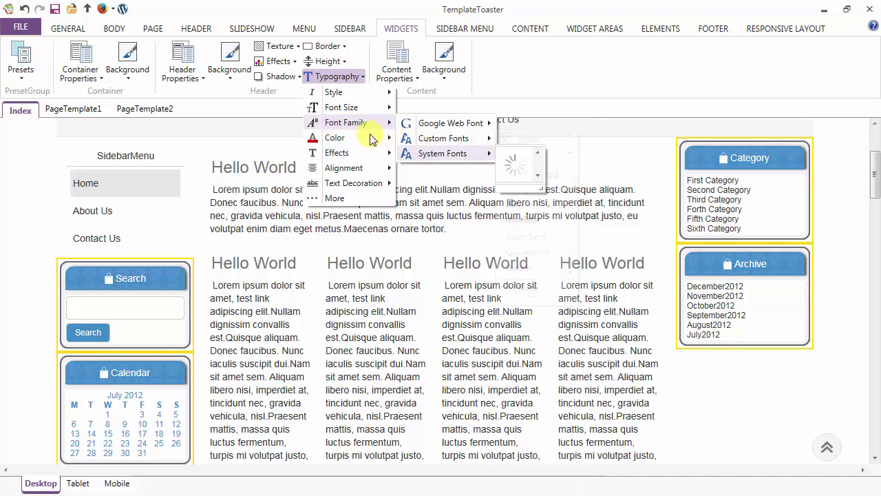
mouse_move(353, 145)
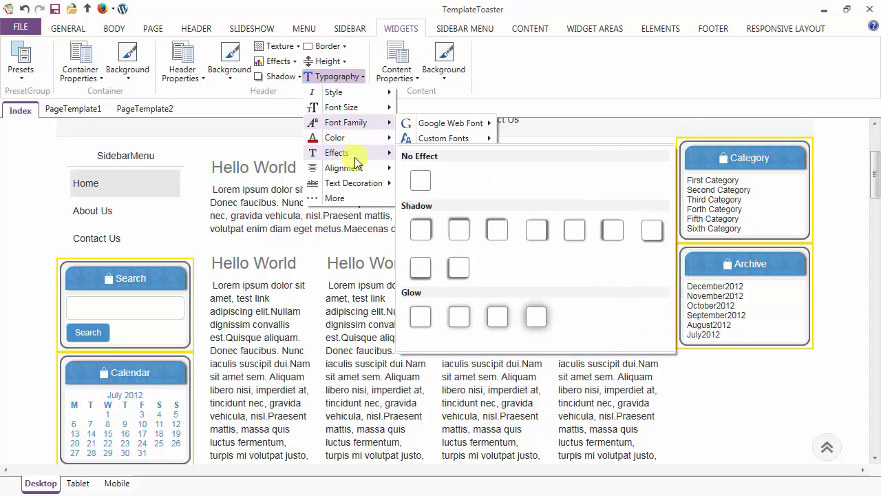
mouse_move(358, 171)
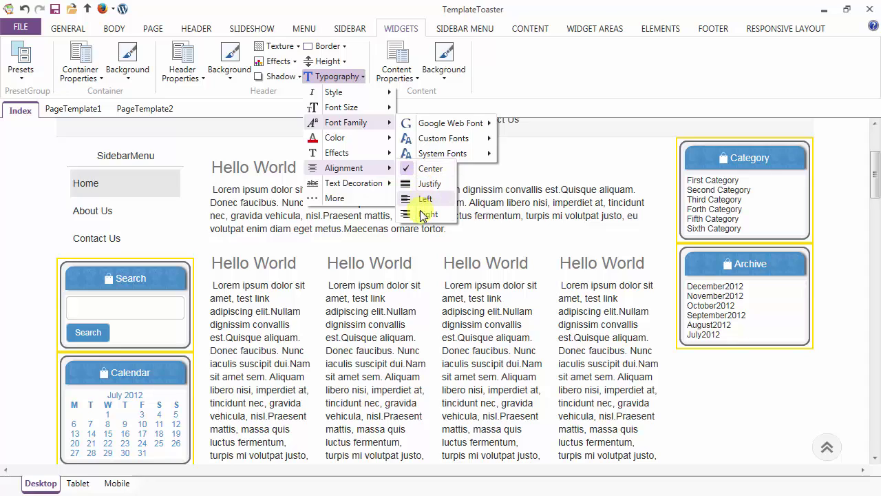
mouse_move(375, 188)
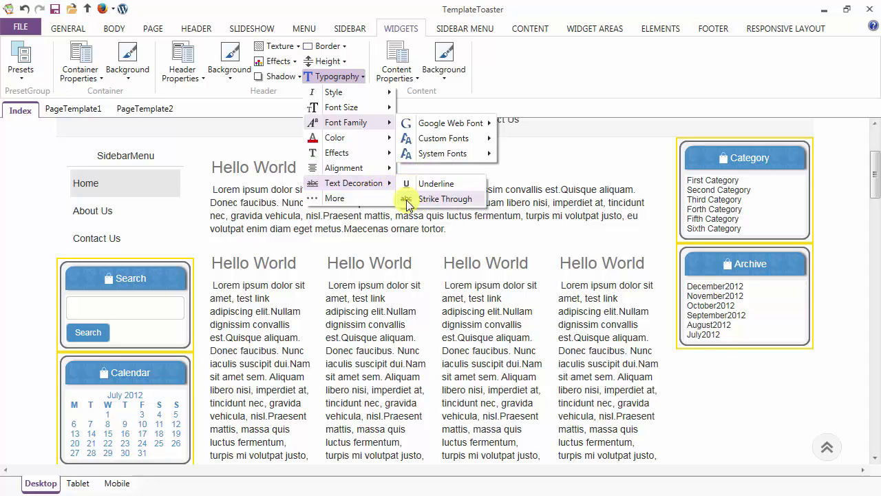
left_click(343, 198)
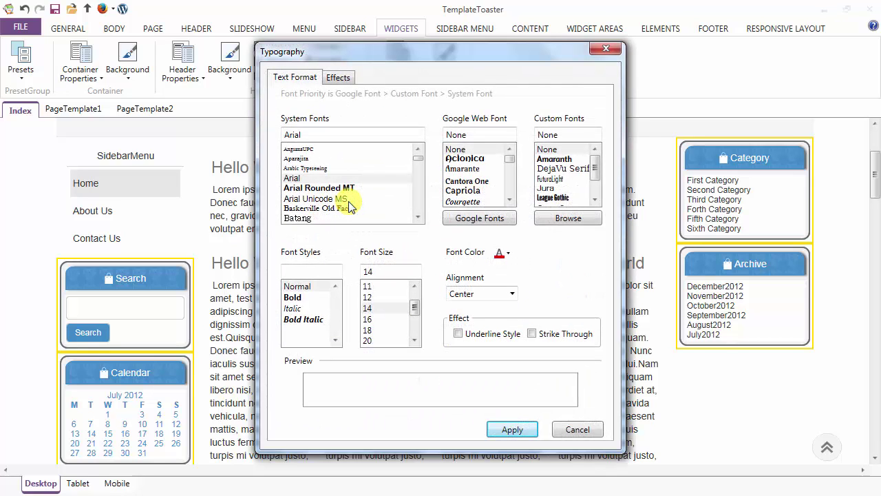
left_click(598, 52)
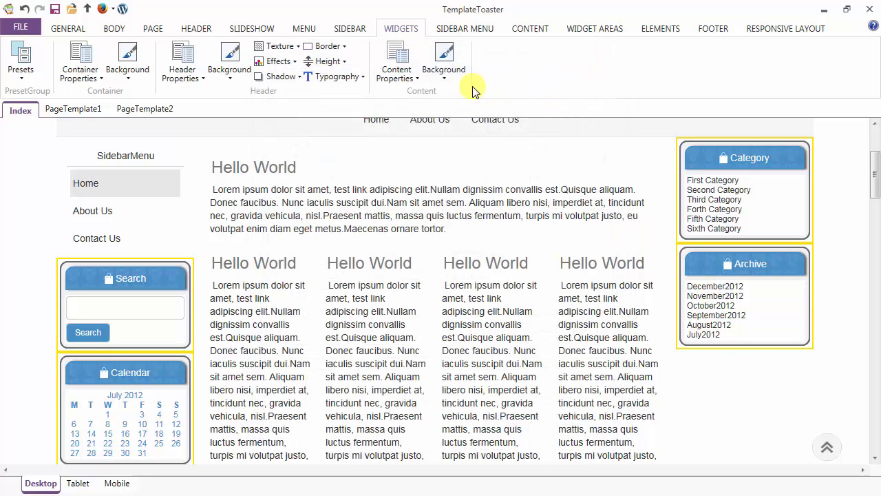
left_click(398, 69)
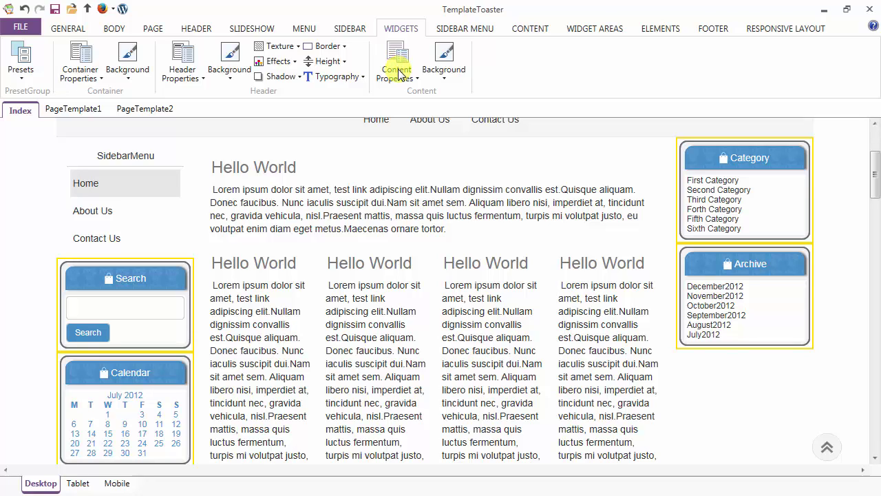
Set widget content margins to 5 and padding to 3 on every side.
left_click(398, 73)
mouse_move(405, 95)
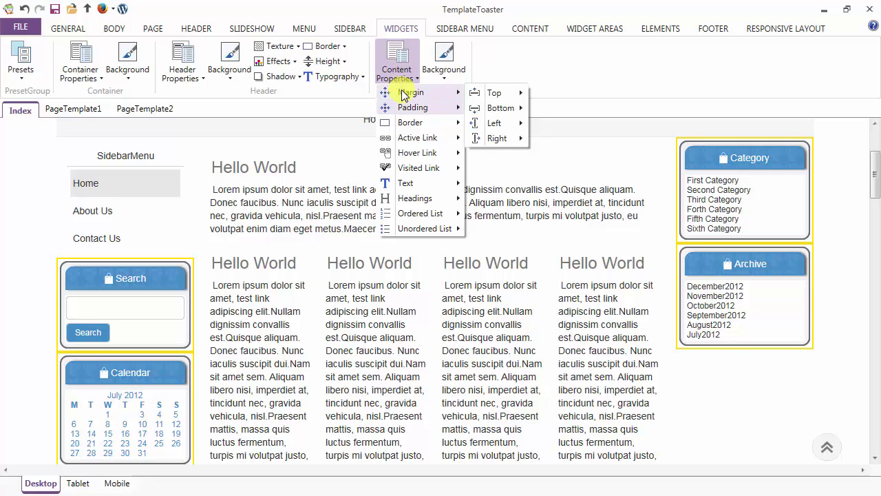
mouse_move(486, 96)
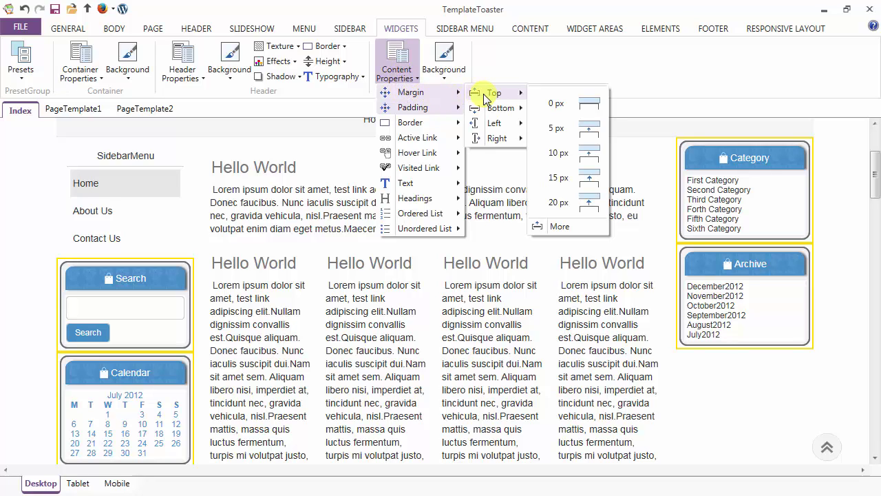
left_click(555, 228)
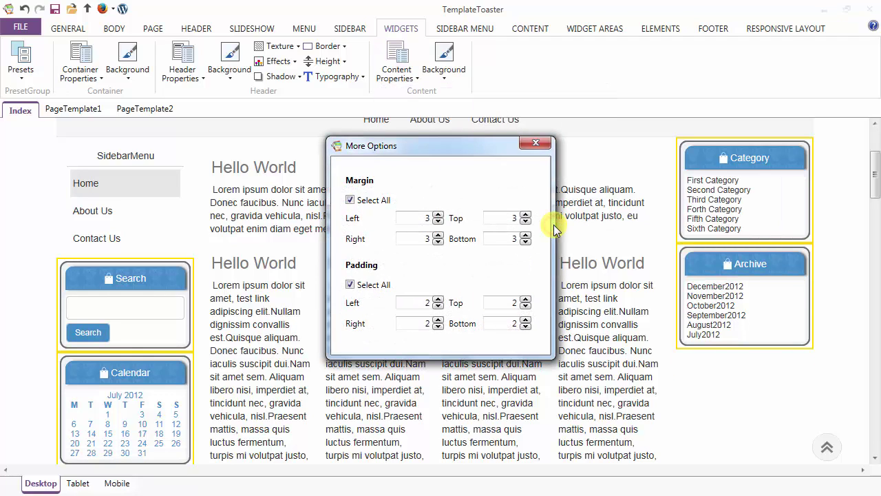
left_click(439, 215)
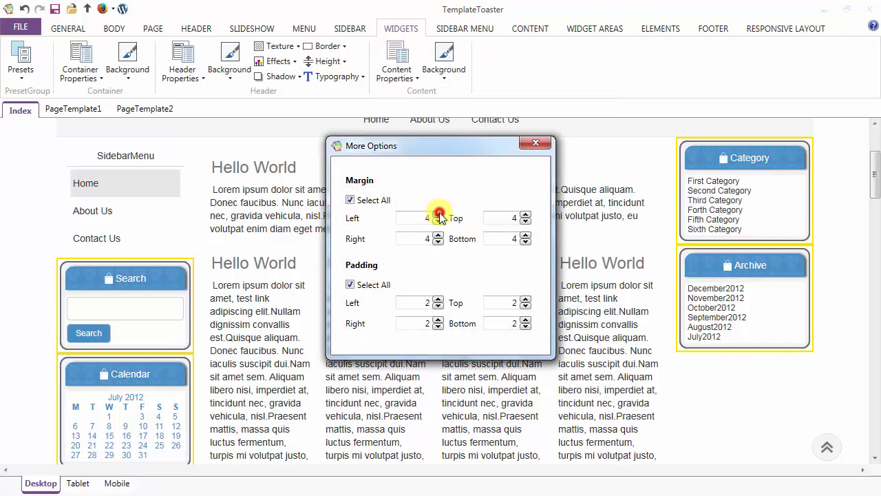
left_click(439, 214)
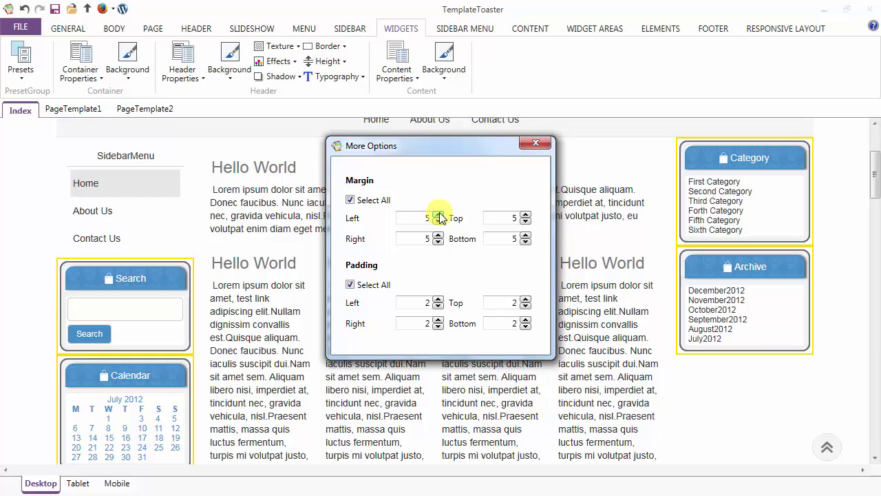
left_click(438, 299)
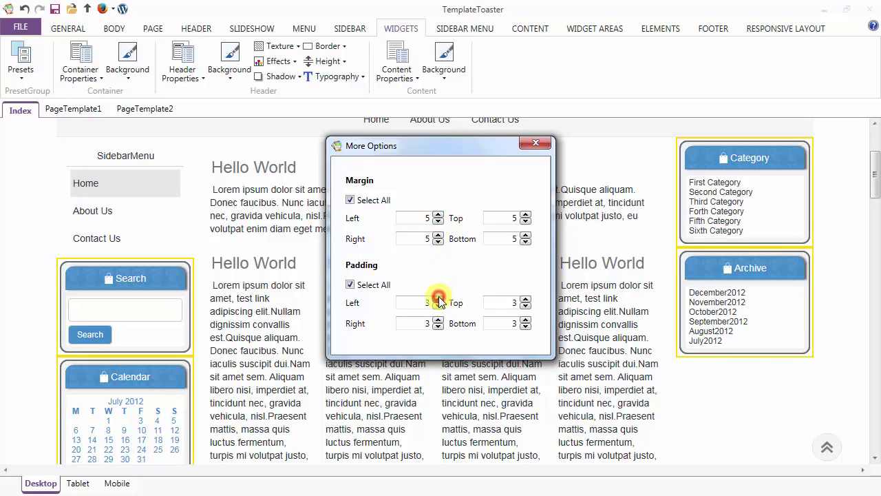
left_click(535, 142)
Give the widget content a 1 px border and pick its colour.
left_click(391, 69)
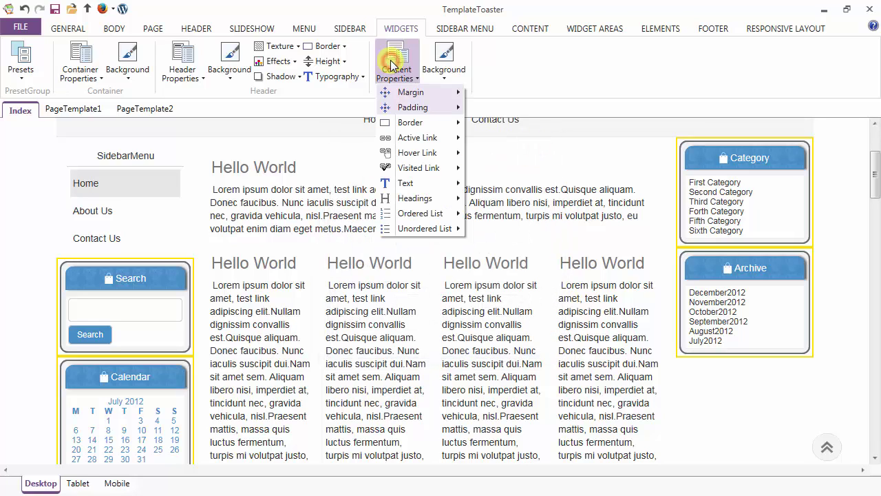
mouse_move(397, 128)
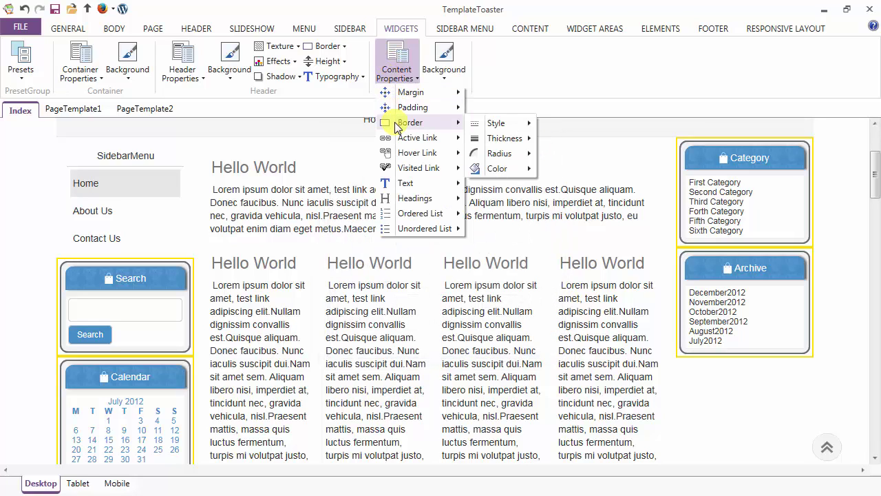
mouse_move(488, 128)
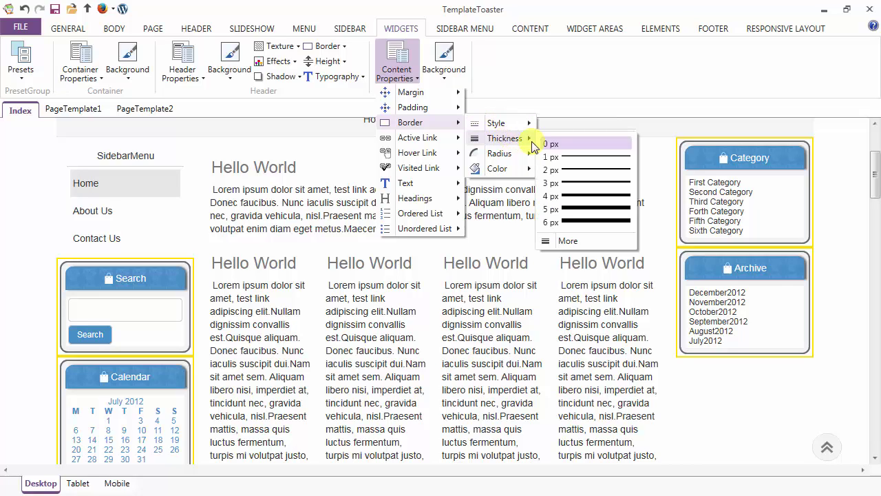
left_click(576, 158)
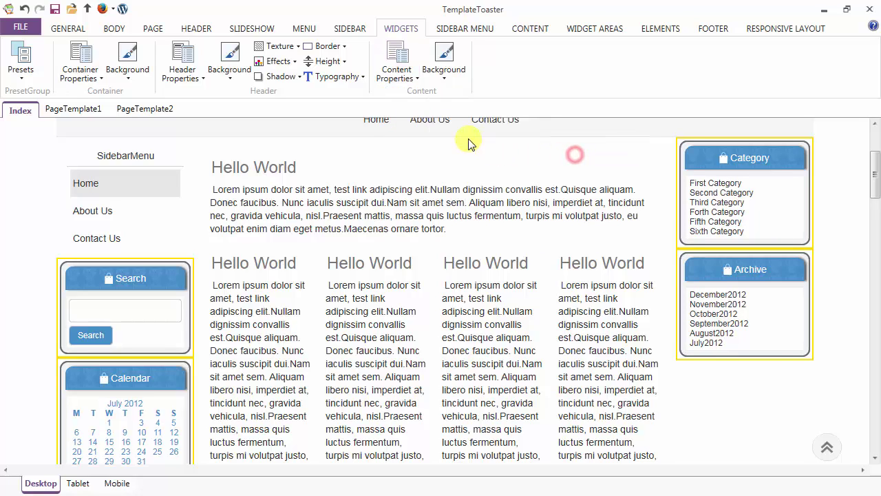
left_click(394, 73)
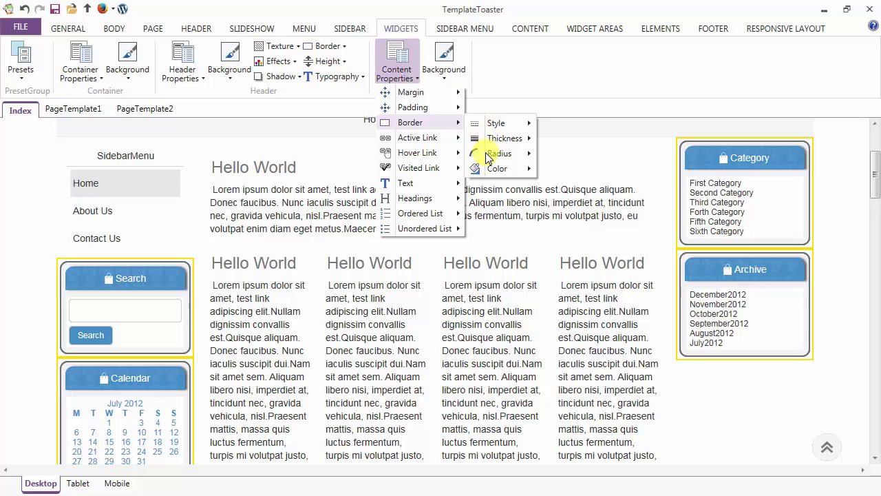
mouse_move(504, 153)
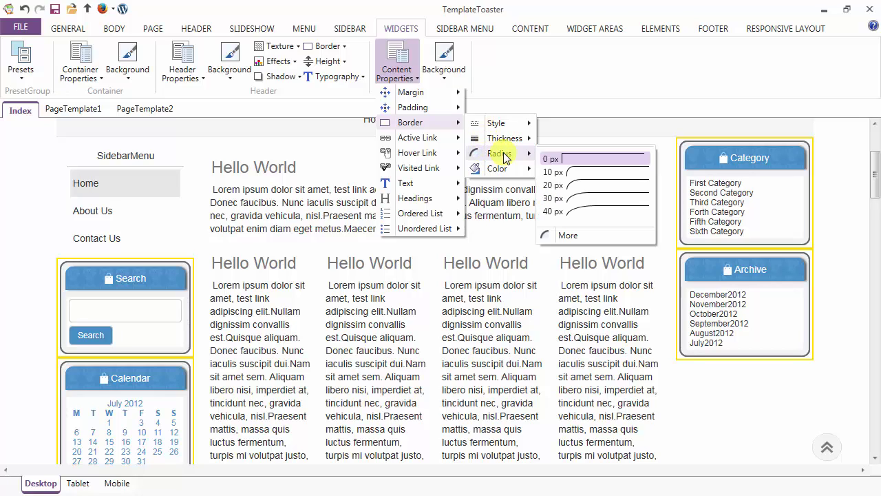
mouse_move(506, 172)
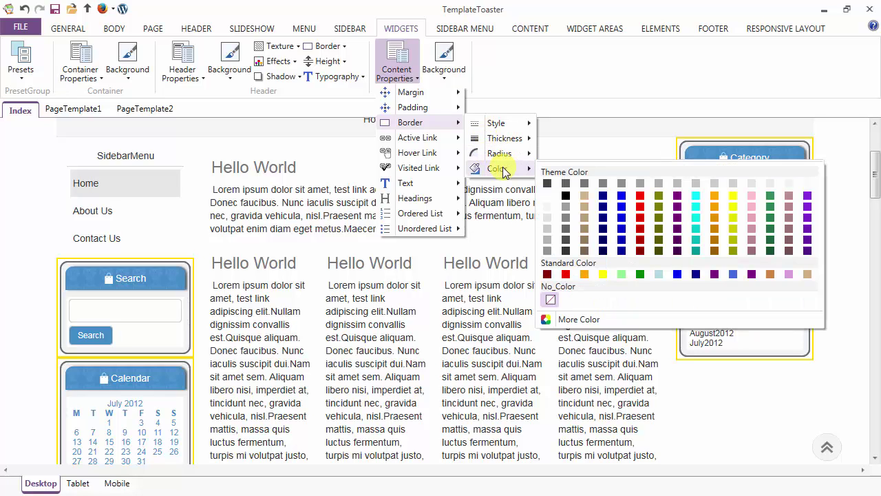
left_click(547, 208)
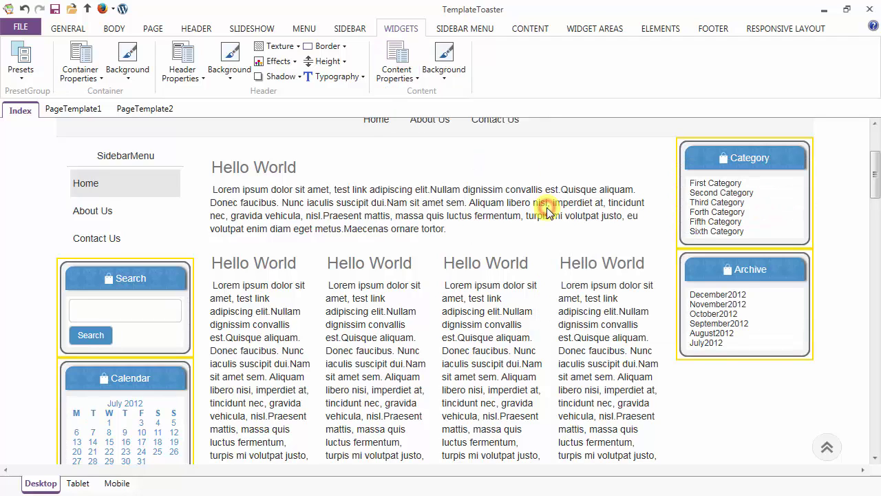
Set the active link colour to #5194CE, sampled from the Search widget header.
left_click(395, 65)
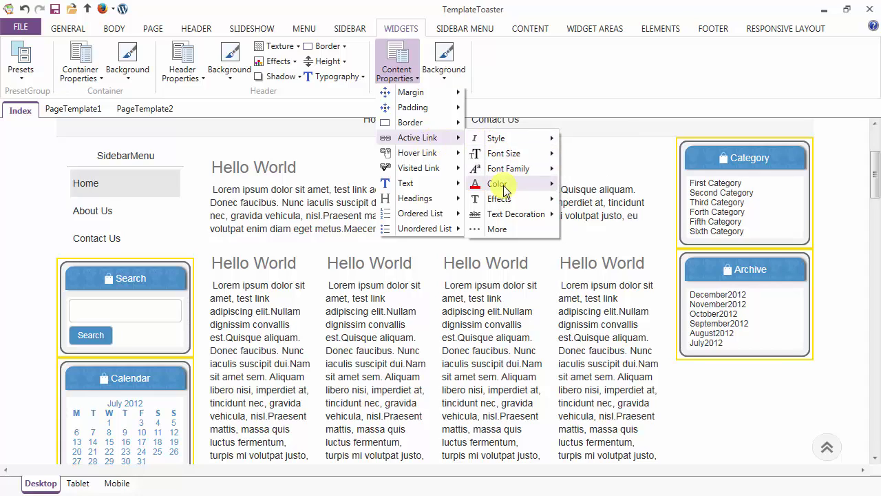
mouse_move(506, 187)
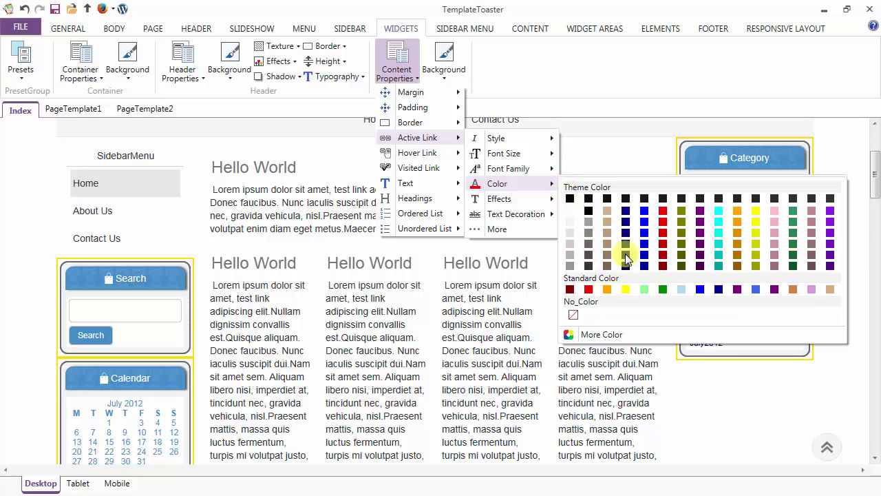
left_click(614, 333)
left_click_drag(496, 176, 176, 275)
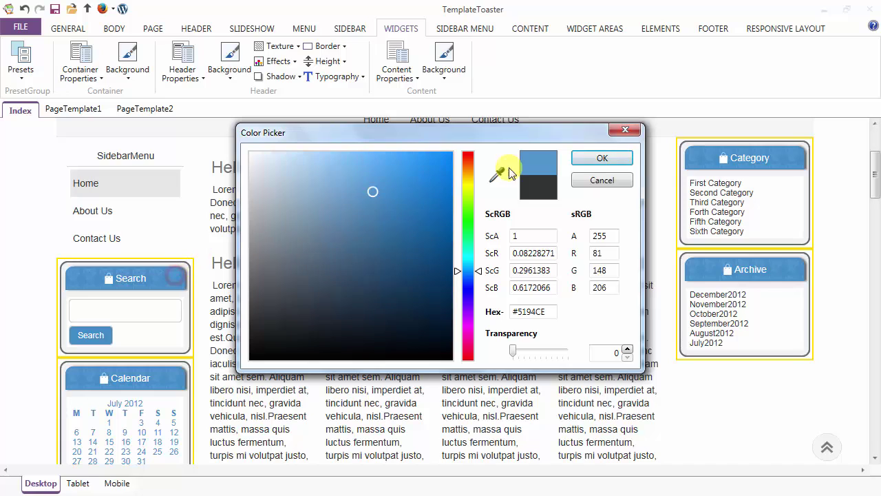
left_click(596, 158)
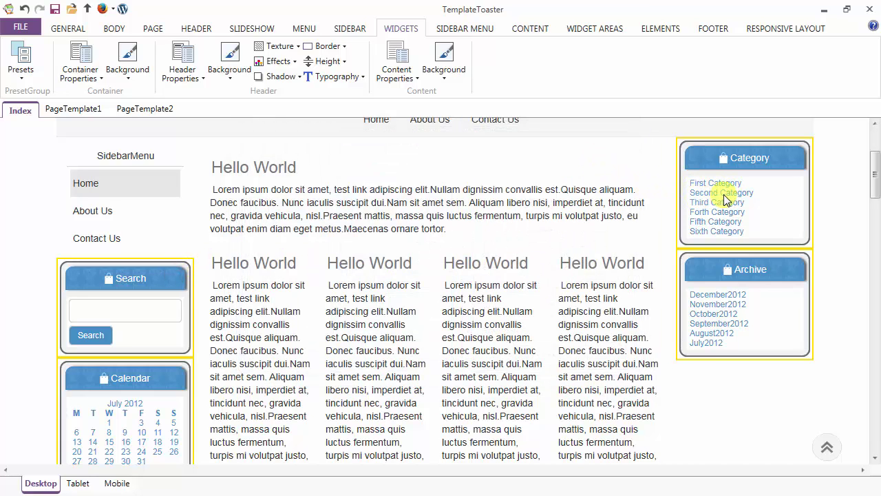
Give hovered sidebar links a light, near-white theme colour.
left_click(394, 62)
mouse_move(397, 159)
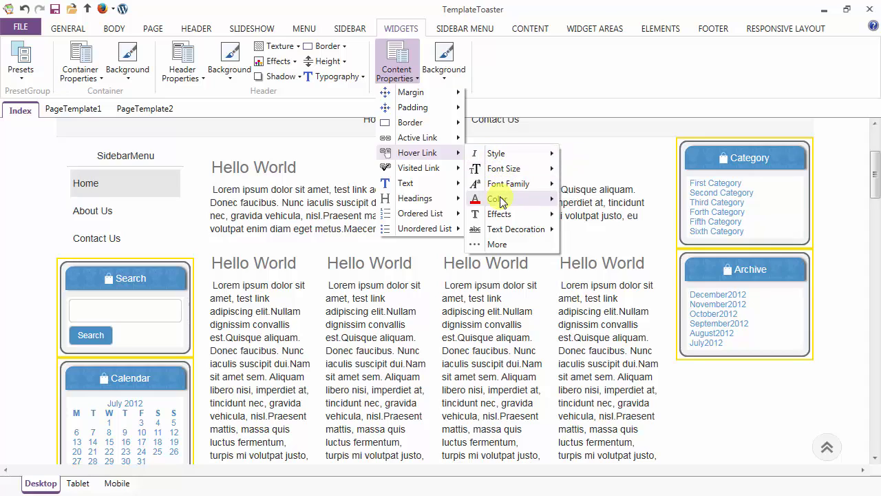
mouse_move(499, 201)
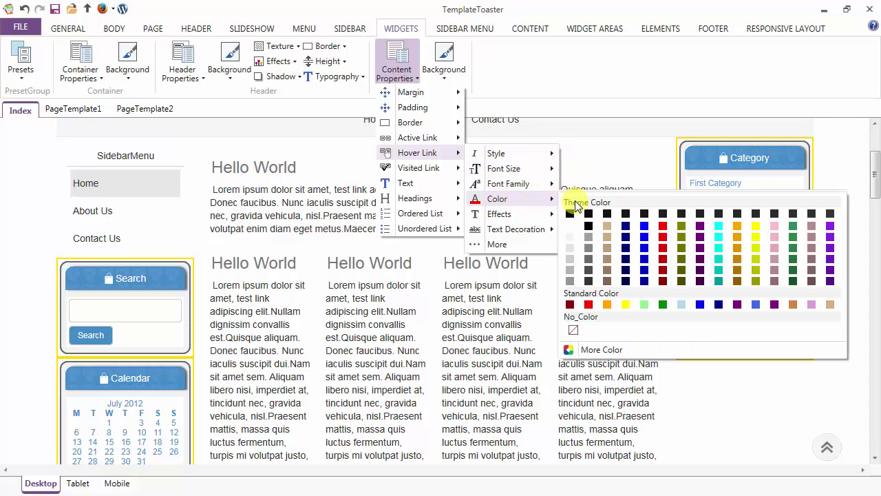
left_click(571, 250)
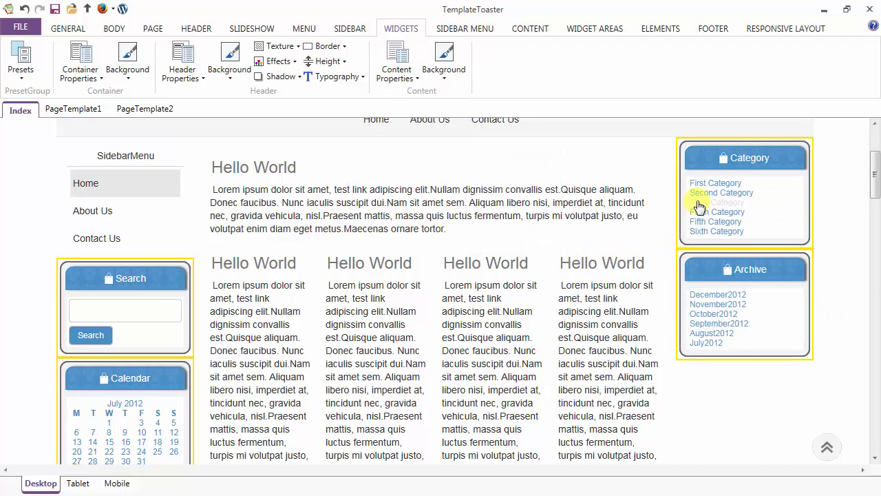
left_click(399, 72)
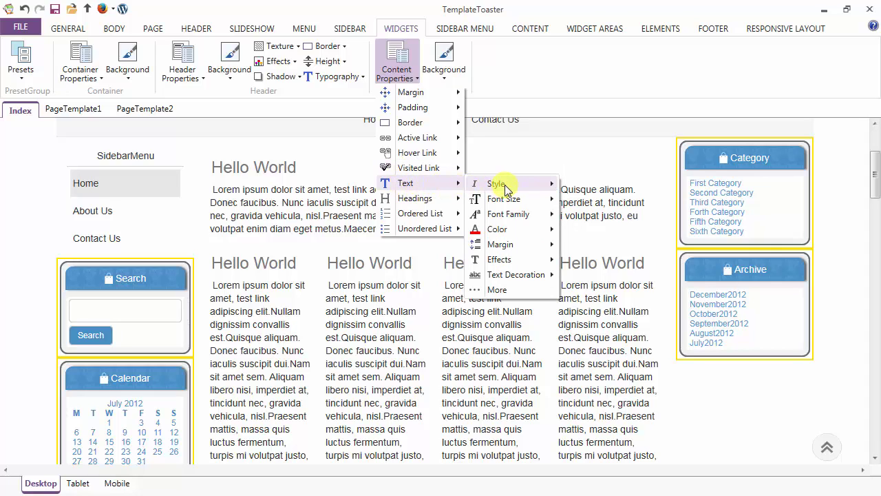
Set the sidebar widget content font size to 14.
mouse_move(506, 201)
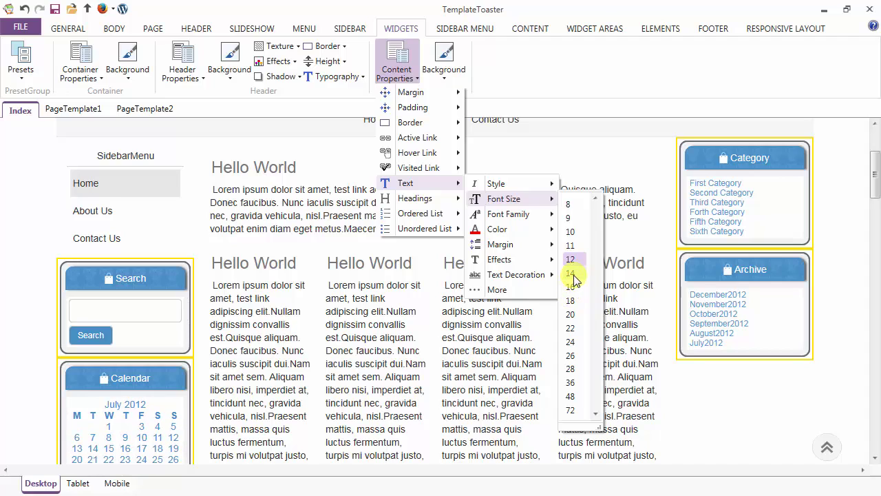
left_click(572, 274)
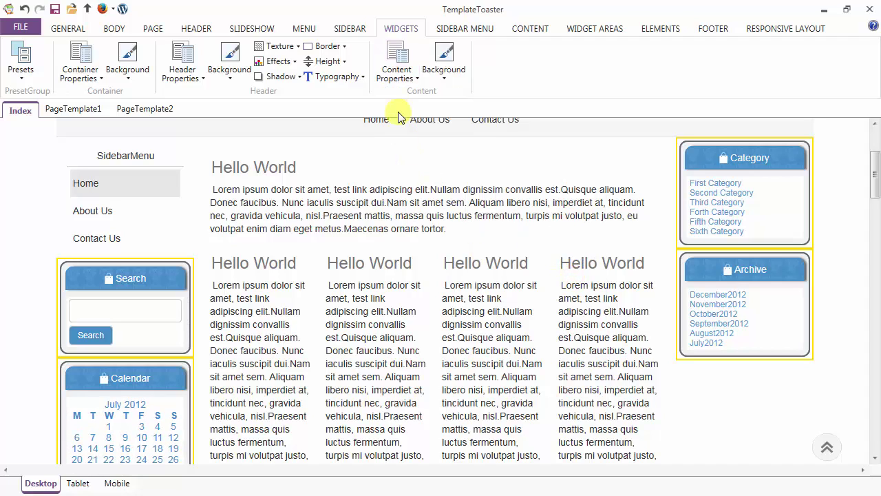
Choose the check-mark icon for the widgets' unordered list bullets.
left_click(398, 72)
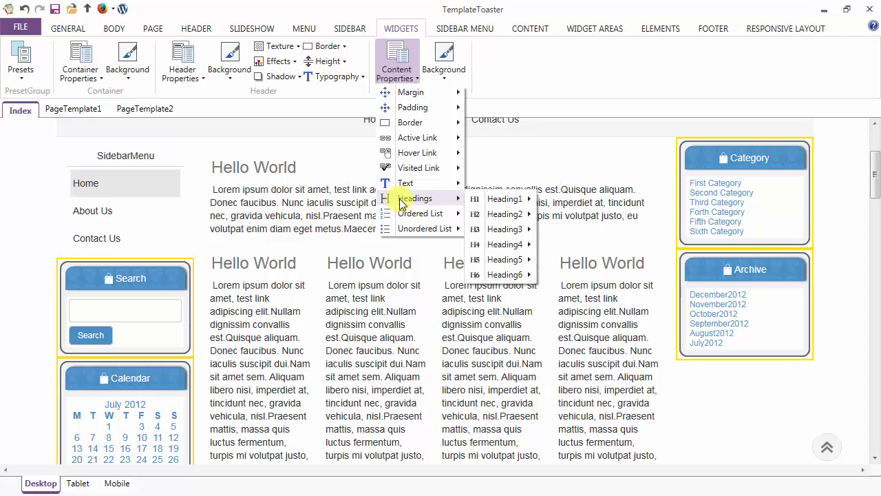
mouse_move(510, 205)
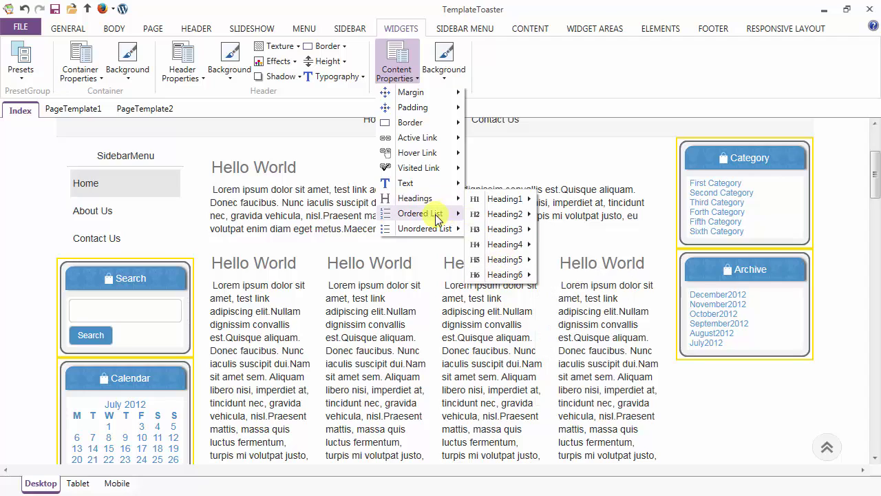
mouse_move(437, 217)
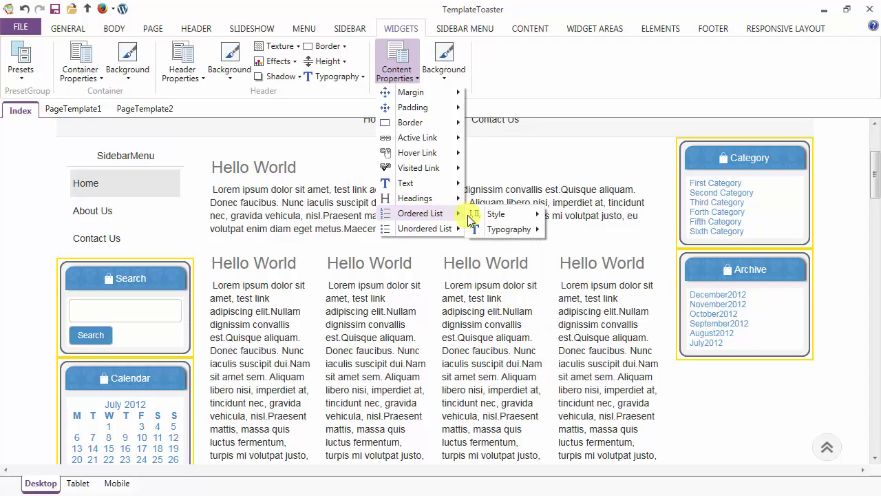
mouse_move(518, 220)
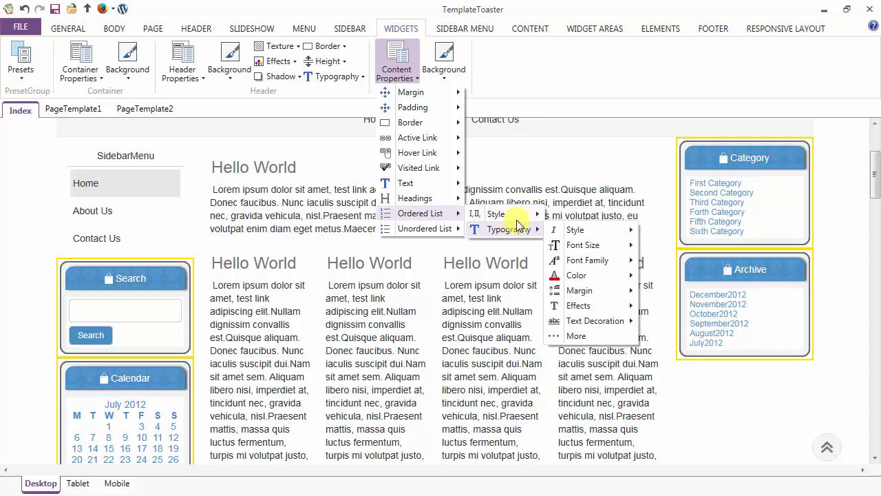
mouse_move(422, 232)
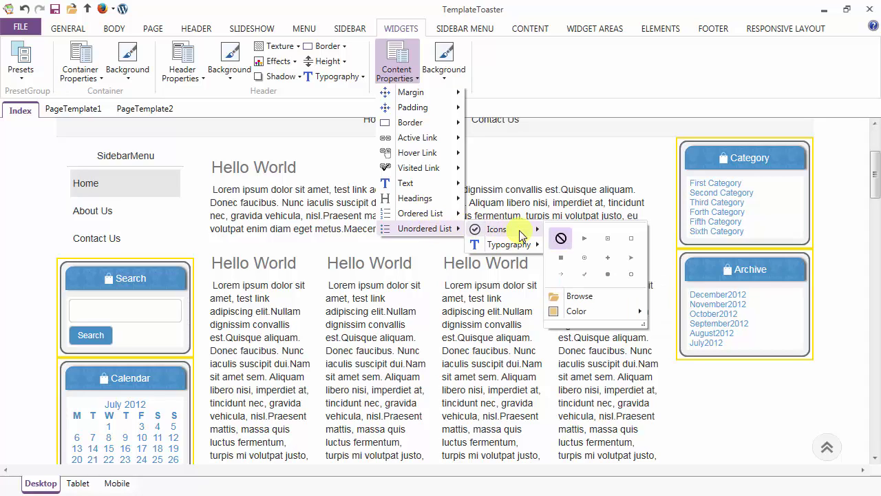
left_click(583, 279)
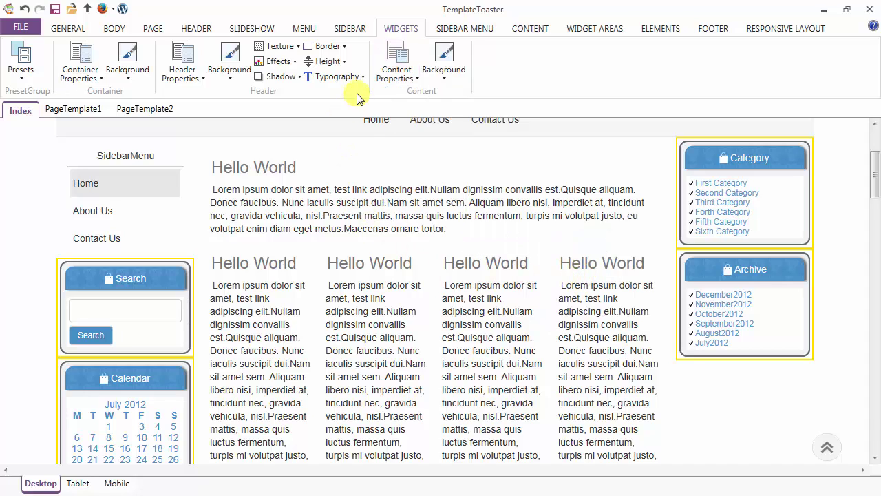
Colour the checkmark list icons #428BCA, sampled from the Search header.
left_click(396, 71)
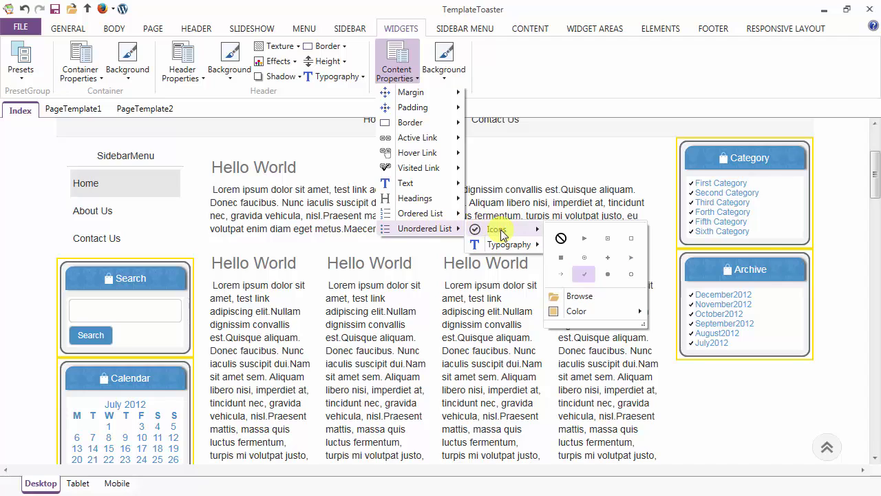
scroll(584, 248, "down", 1)
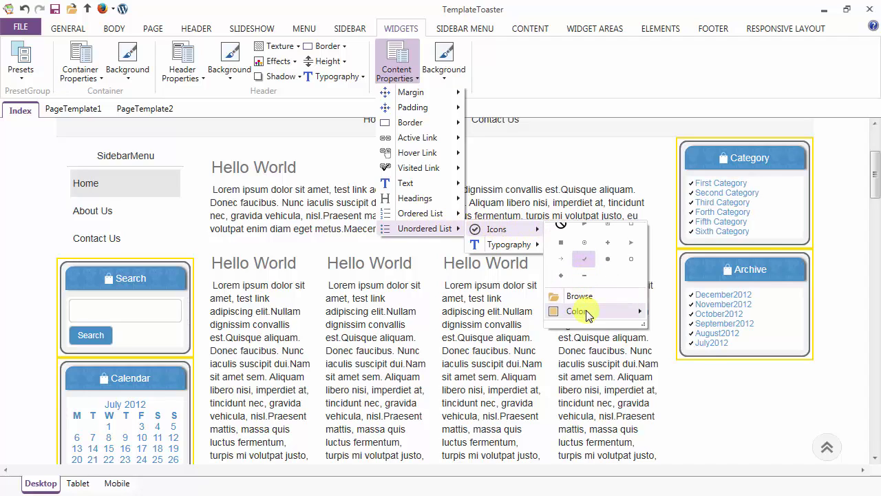
mouse_move(588, 313)
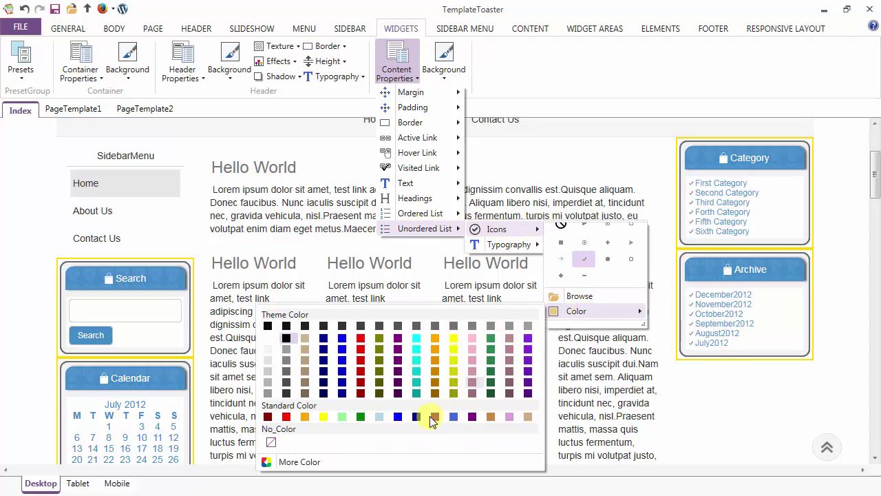
left_click(299, 462)
left_click(495, 178)
left_click(169, 270)
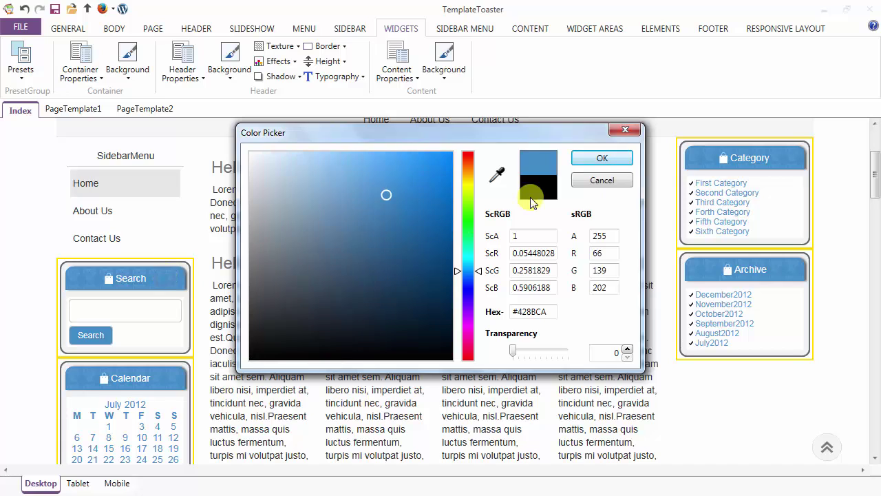
left_click(577, 159)
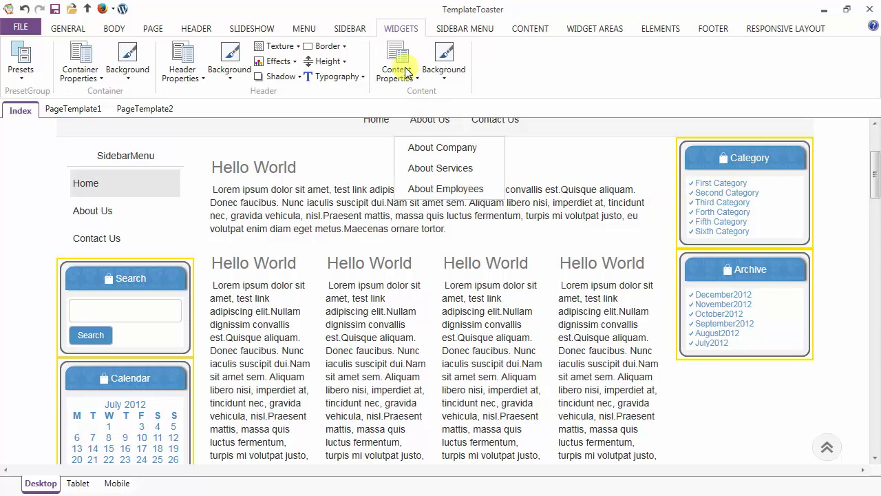
Give the sidebar widget content a light grey theme background colour.
left_click(446, 59)
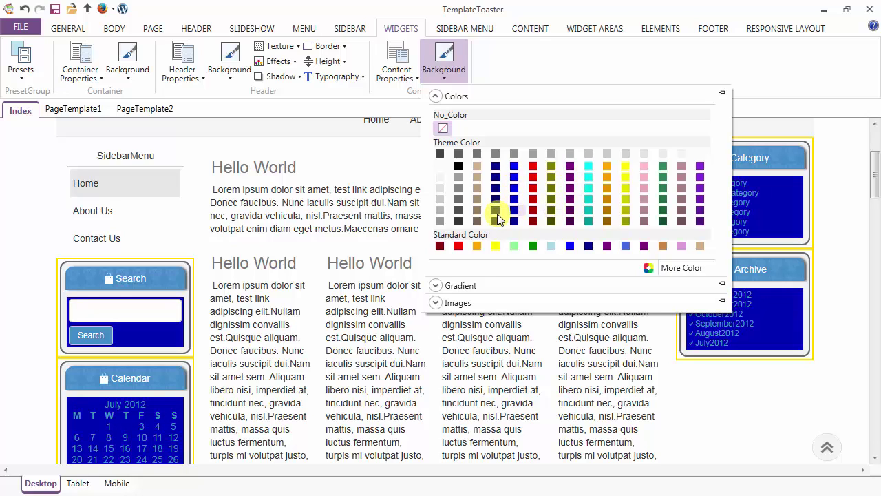
left_click(440, 177)
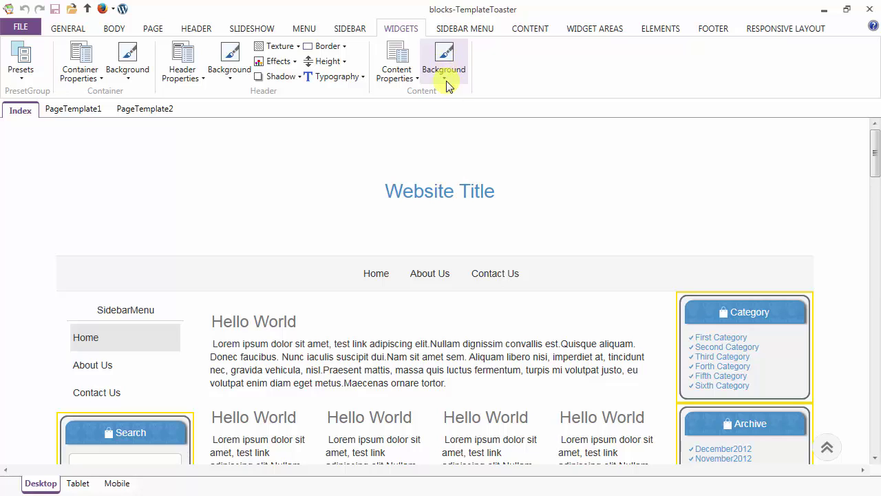
left_click(80, 487)
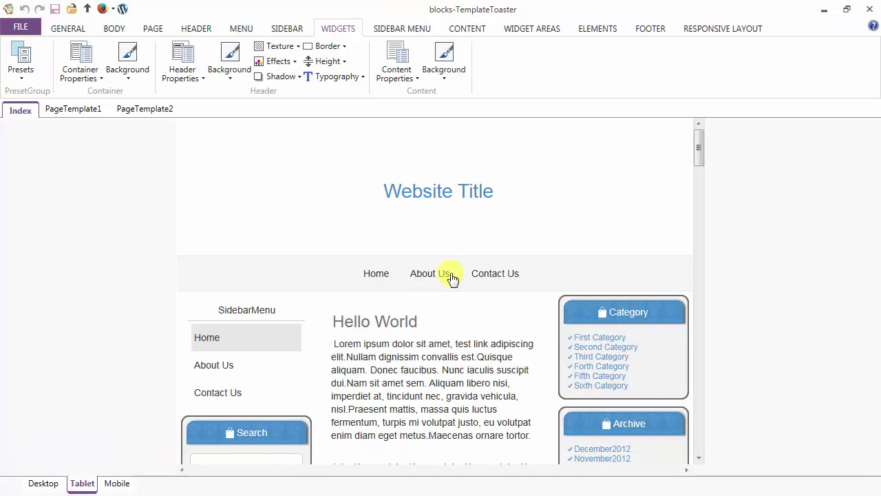
left_click_drag(697, 154, 718, 149)
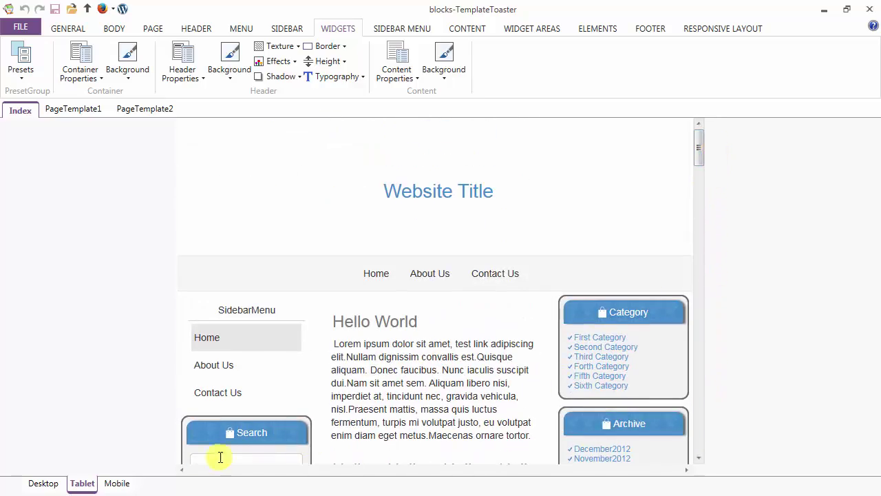
left_click(119, 484)
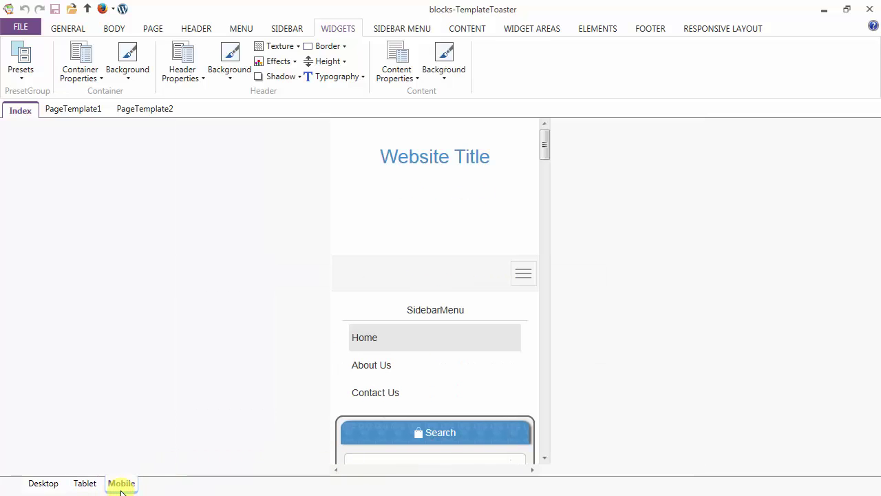
mouse_move(546, 153)
left_mouse_down()
mouse_move(556, 272)
mouse_move(550, 444)
mouse_move(562, 230)
mouse_move(554, 145)
left_mouse_up()
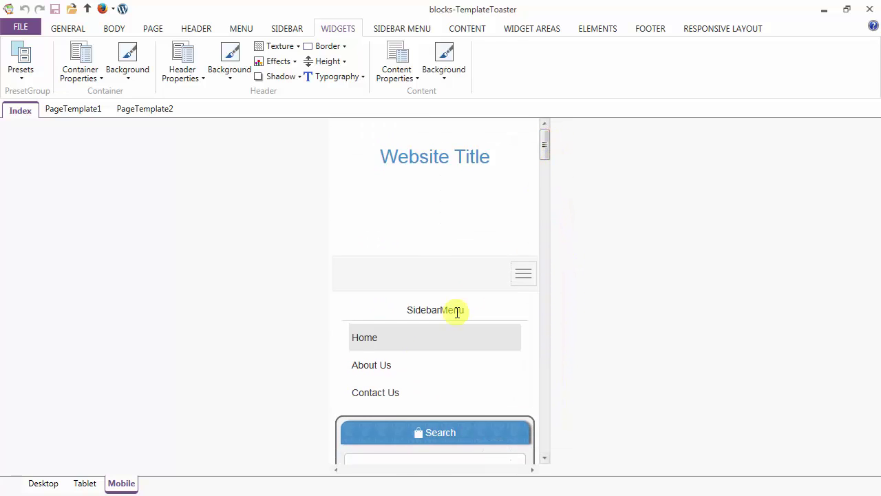
left_click(44, 482)
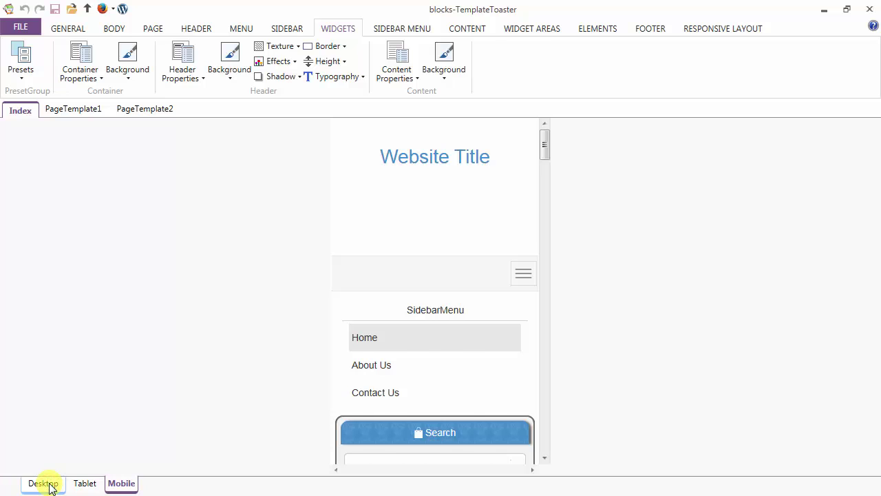